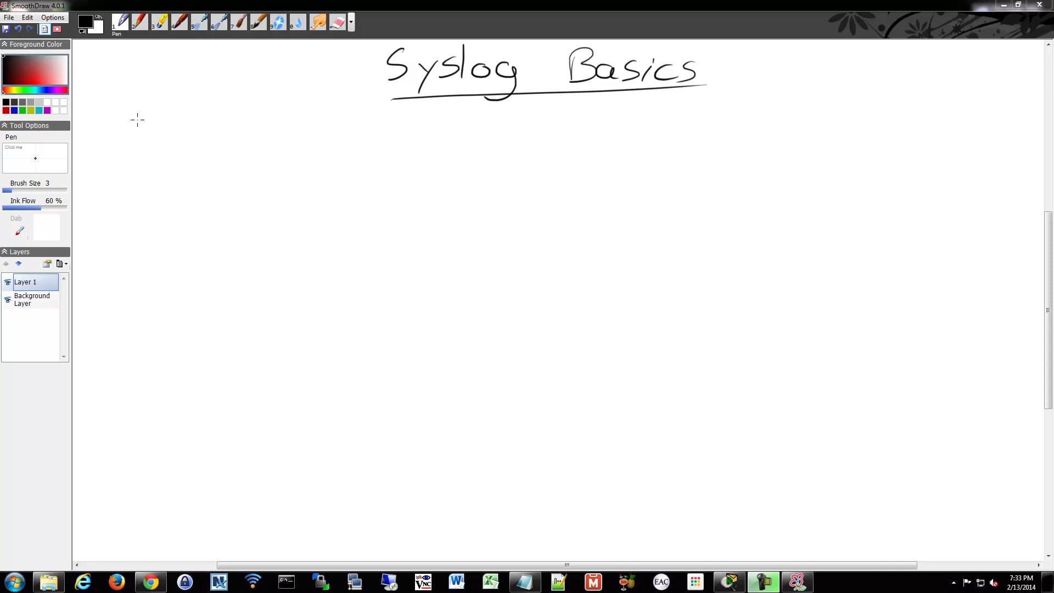
Step: Handwrite a first bullet reading 'RFC 3164' under the title
click(99, 130)
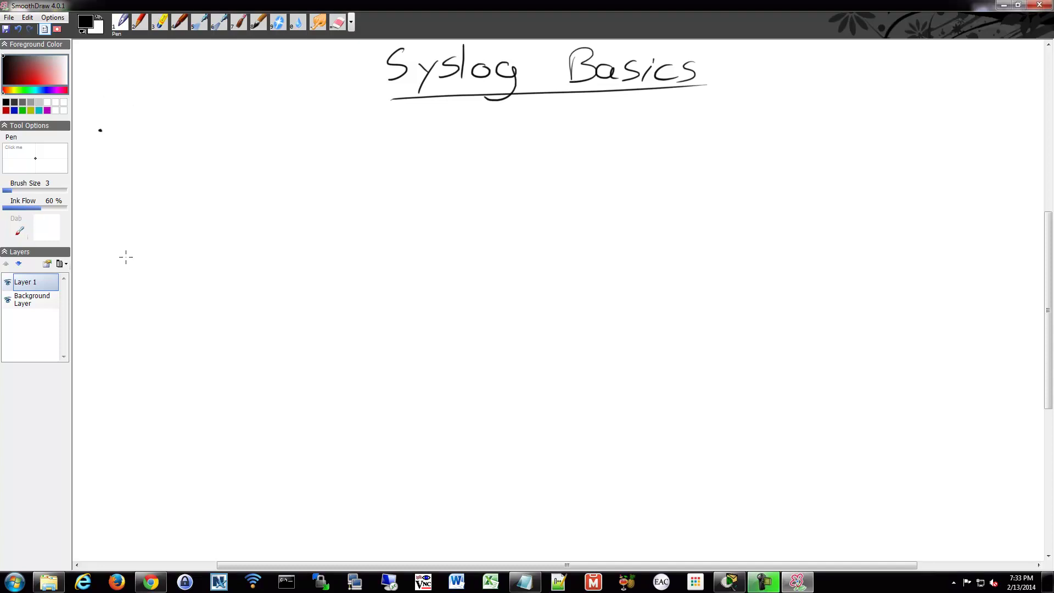
mouse_move(122, 146)
mouse_down()
mouse_move(131, 114)
mouse_move(139, 147)
mouse_up()
drag(155, 118, 148, 146)
mouse_move(148, 132)
mouse_down()
mouse_move(234, 120)
mouse_move(226, 142)
mouse_move(292, 130)
mouse_up()
drag(293, 117, 291, 143)
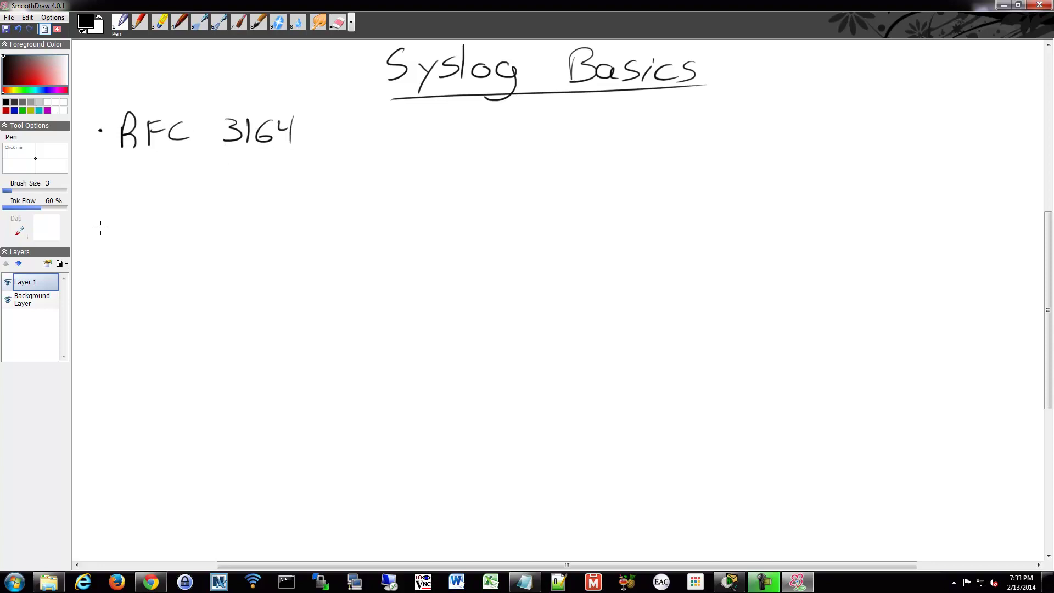
Step: Add a second handwritten bullet reading 'UDP 514'
click(107, 176)
mouse_move(127, 162)
mouse_down()
mouse_move(145, 161)
mouse_move(152, 179)
mouse_up()
mouse_move(152, 160)
mouse_down()
mouse_move(153, 178)
mouse_move(173, 179)
mouse_up()
mouse_move(171, 159)
mouse_down()
mouse_move(172, 170)
mouse_move(219, 173)
mouse_move(248, 152)
mouse_up()
mouse_move(253, 150)
mouse_down()
mouse_move(253, 175)
mouse_move(280, 161)
mouse_up()
drag(278, 149, 276, 176)
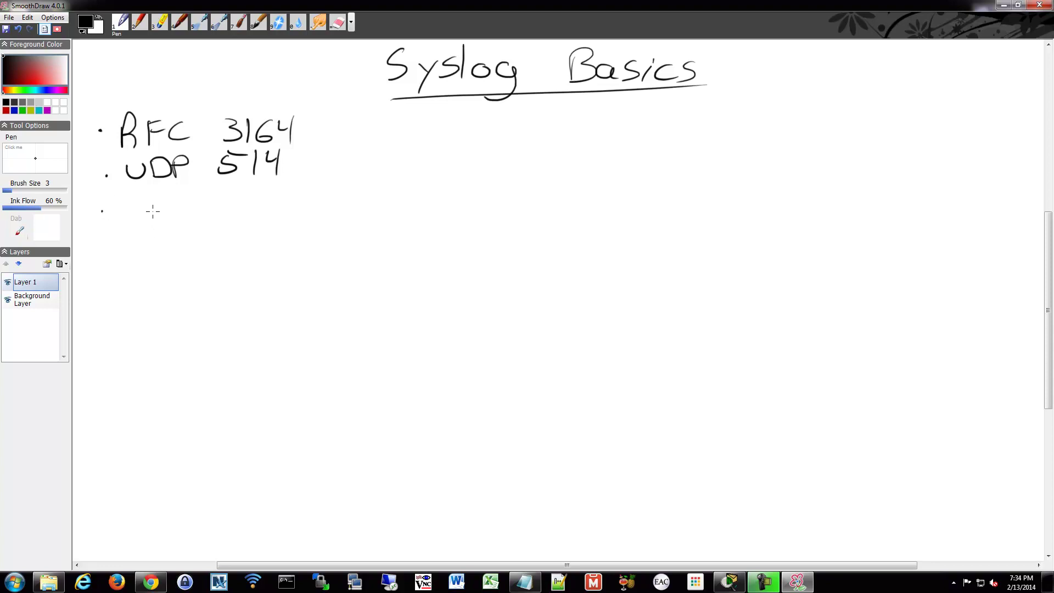
Step: Write levels 0–7 with dashes beside Emergency, Alert, Critical, Warning, Notice, Informational and Debug
mouse_move(130, 205)
mouse_down()
mouse_move(122, 264)
mouse_move(136, 304)
mouse_move(142, 292)
mouse_move(121, 331)
mouse_move(129, 358)
mouse_up()
mouse_move(154, 207)
mouse_down()
mouse_move(153, 233)
mouse_move(167, 282)
mouse_move(163, 349)
mouse_up()
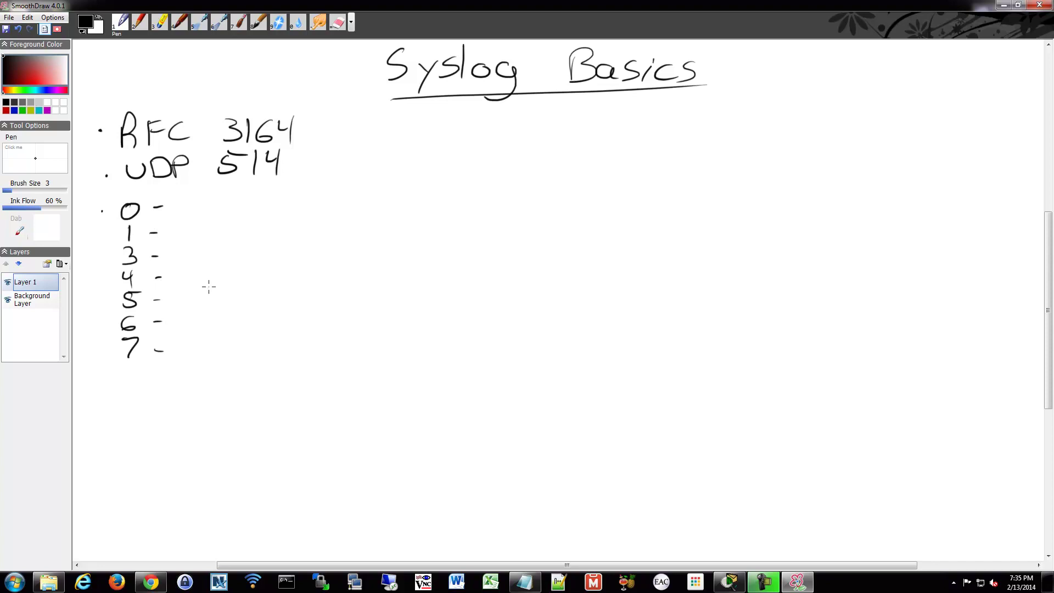
mouse_move(174, 204)
mouse_down()
mouse_move(185, 194)
mouse_move(193, 211)
mouse_move(276, 201)
mouse_move(261, 220)
mouse_up()
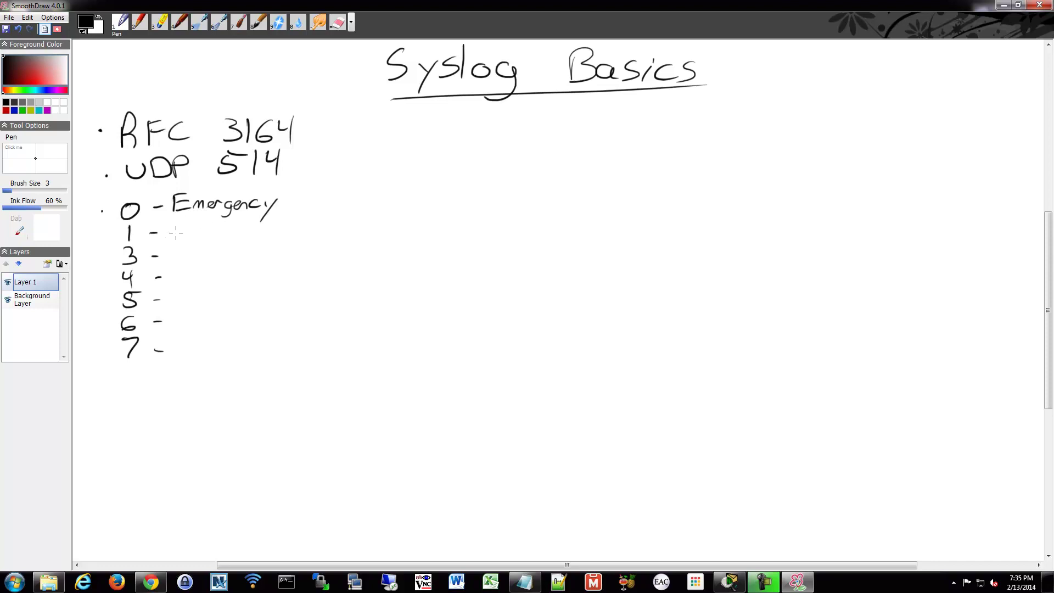
drag(172, 235, 245, 231)
mouse_move(176, 253)
mouse_down()
mouse_move(247, 252)
mouse_move(254, 263)
mouse_up()
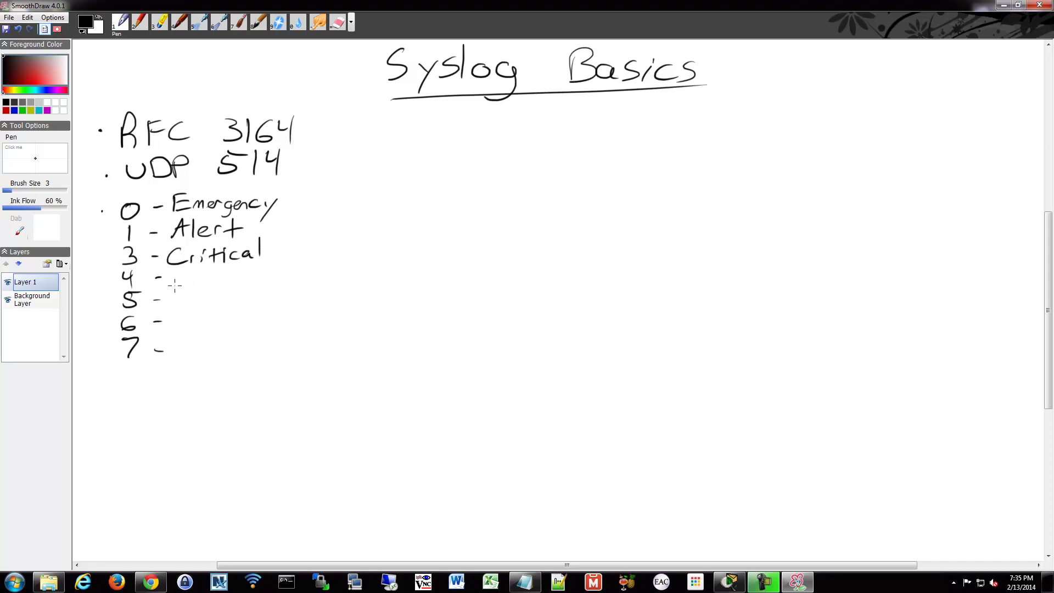
mouse_move(172, 270)
mouse_down()
mouse_move(269, 274)
mouse_move(263, 290)
mouse_up()
drag(170, 300, 251, 305)
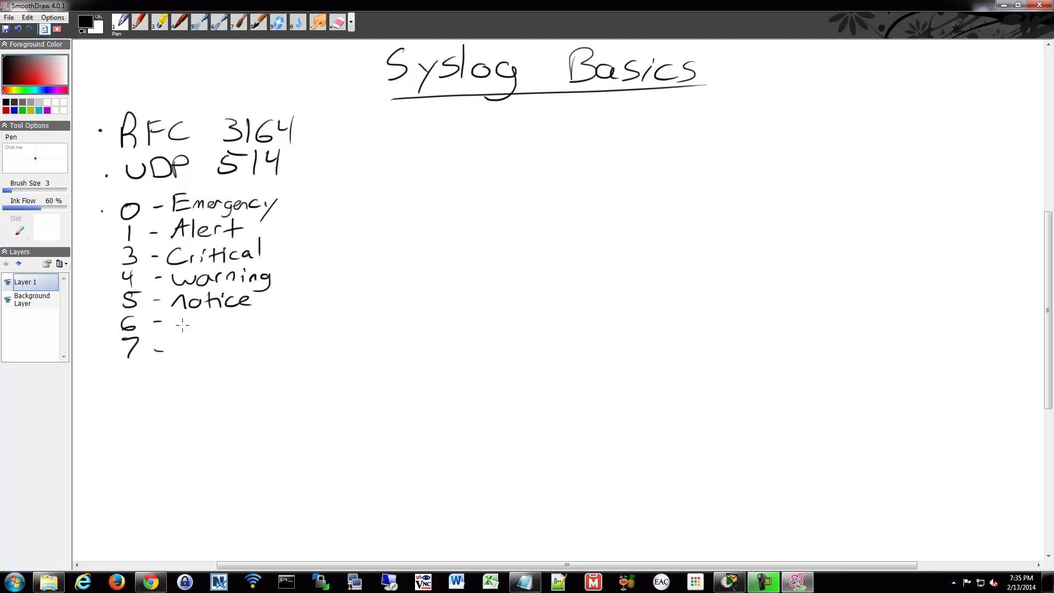
mouse_move(177, 315)
mouse_down()
mouse_move(193, 331)
mouse_move(208, 317)
mouse_move(199, 333)
mouse_move(215, 333)
mouse_move(307, 328)
mouse_up()
mouse_move(180, 341)
mouse_down()
mouse_move(183, 358)
mouse_move(256, 344)
mouse_move(242, 371)
mouse_up()
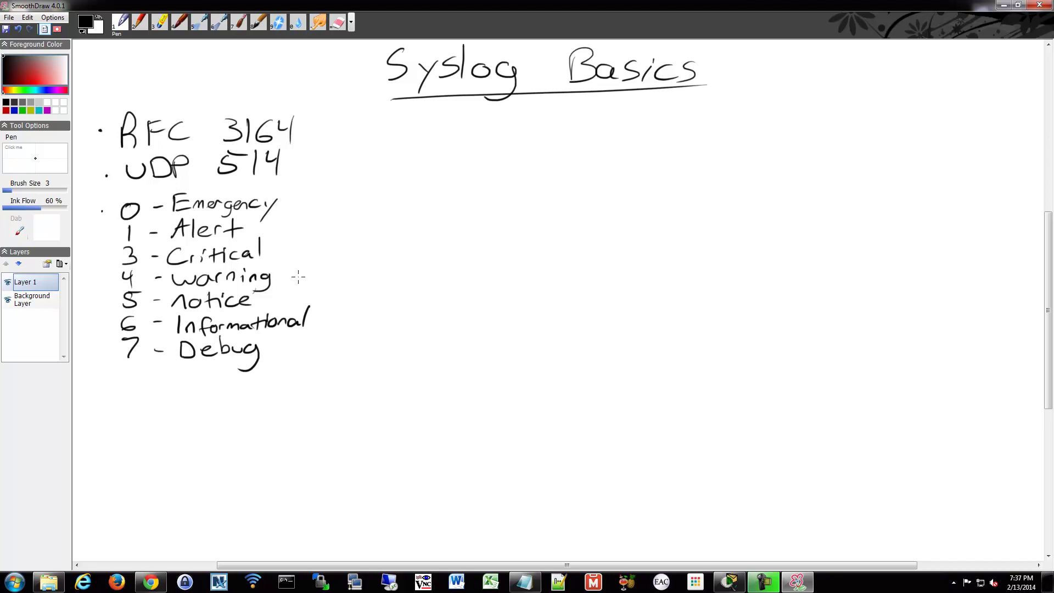
Step: Draw an upward arrow from Warning marking it and the more severe levels
mouse_move(307, 277)
mouse_down()
mouse_move(292, 276)
mouse_move(323, 219)
mouse_move(328, 229)
mouse_up()
drag(317, 273, 310, 275)
Step: Add a generic server, Server0, to the Packet Tracer workspace
click(730, 582)
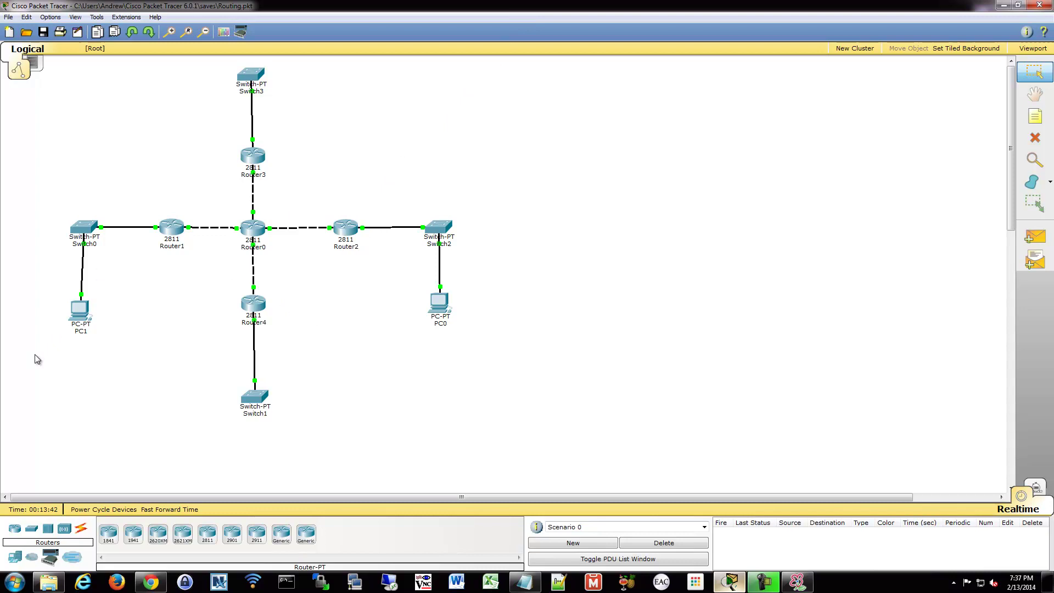
click(15, 557)
click(158, 534)
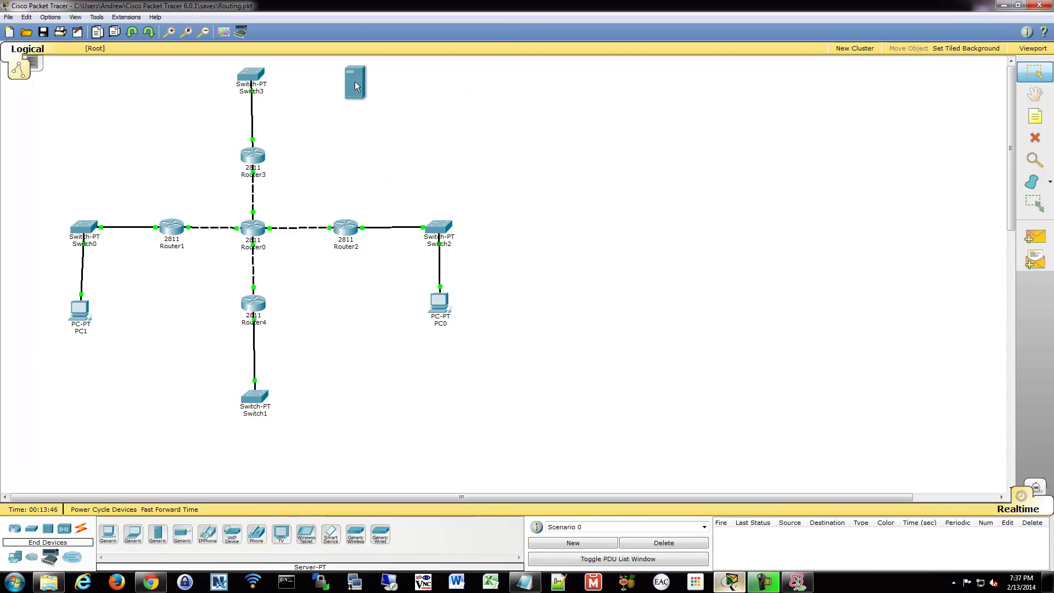
click(352, 81)
click(352, 81)
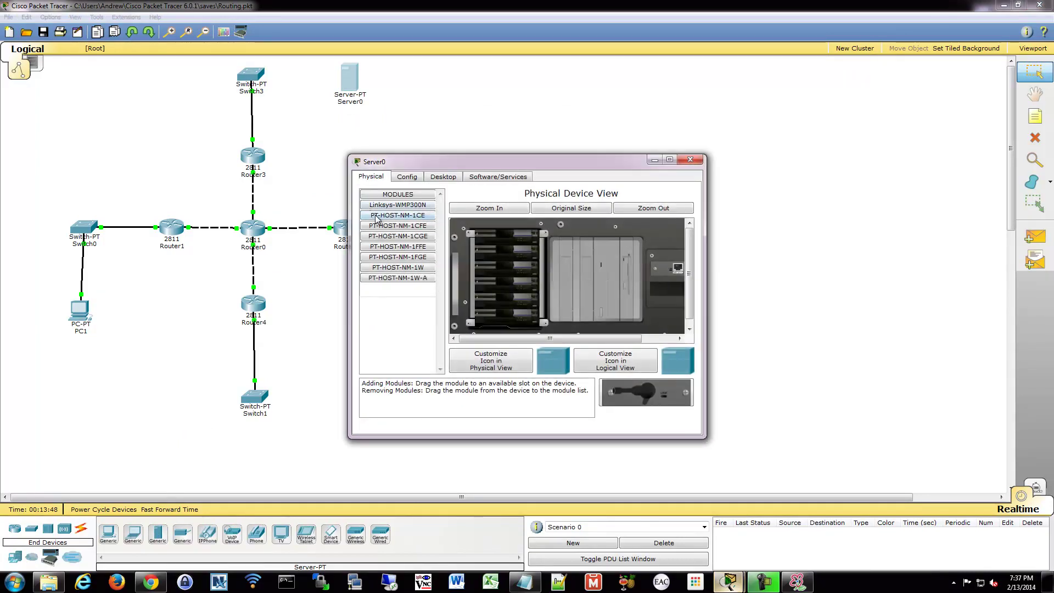
click(416, 176)
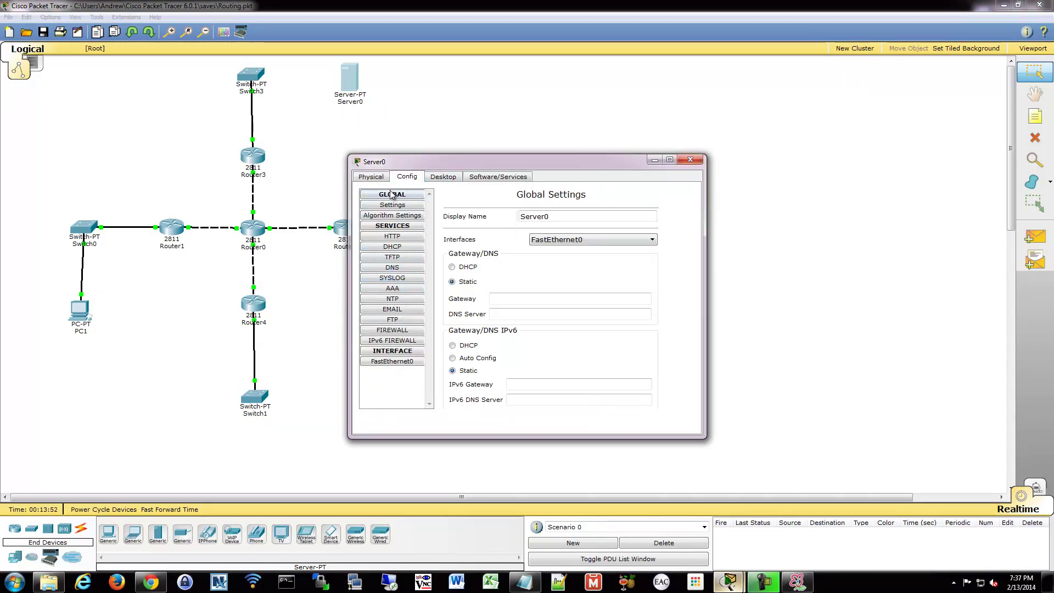
click(690, 159)
Step: Check Router3's FastEthernet0/1 interface addressing
click(252, 157)
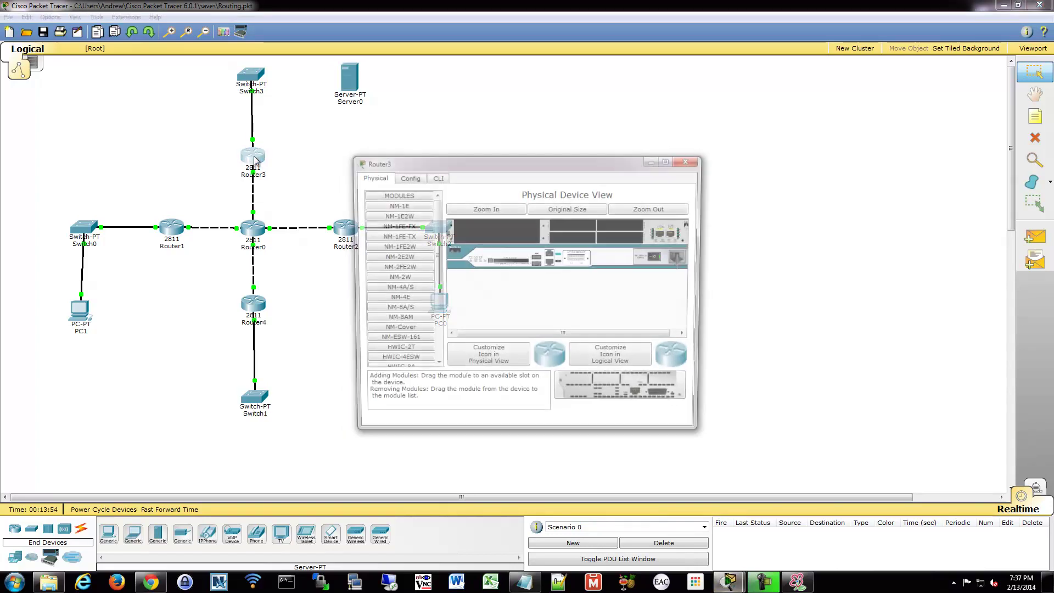
click(407, 176)
click(392, 288)
click(392, 298)
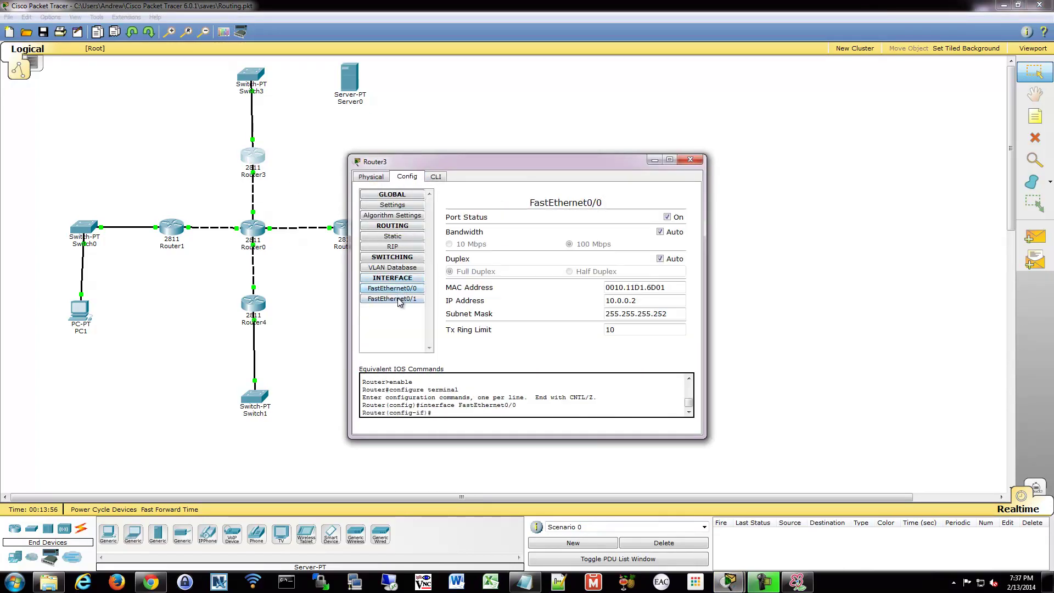
click(690, 159)
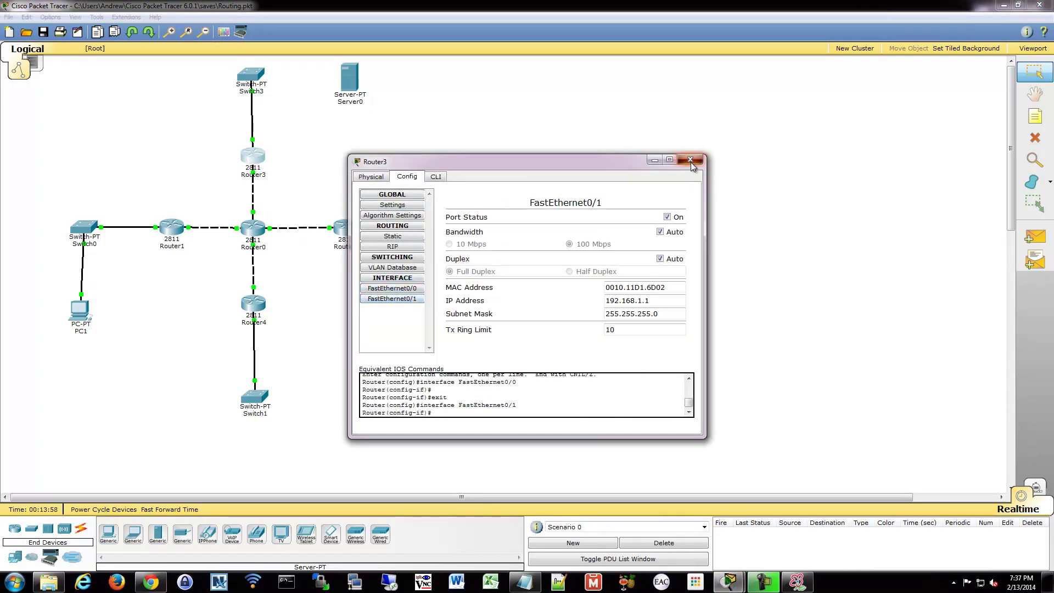
Step: Give Server0 IP 192.168.1.2 with gateway 192.168.1.1 and turn on its Syslog service
click(349, 80)
click(392, 361)
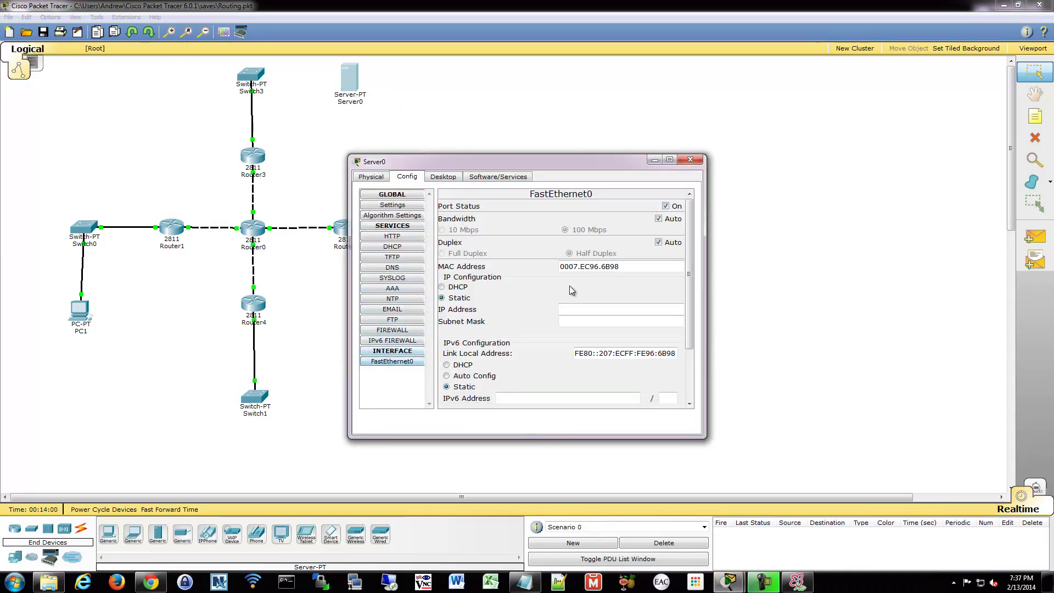
click(579, 309)
text(192.168.1.2)
key(Tab)
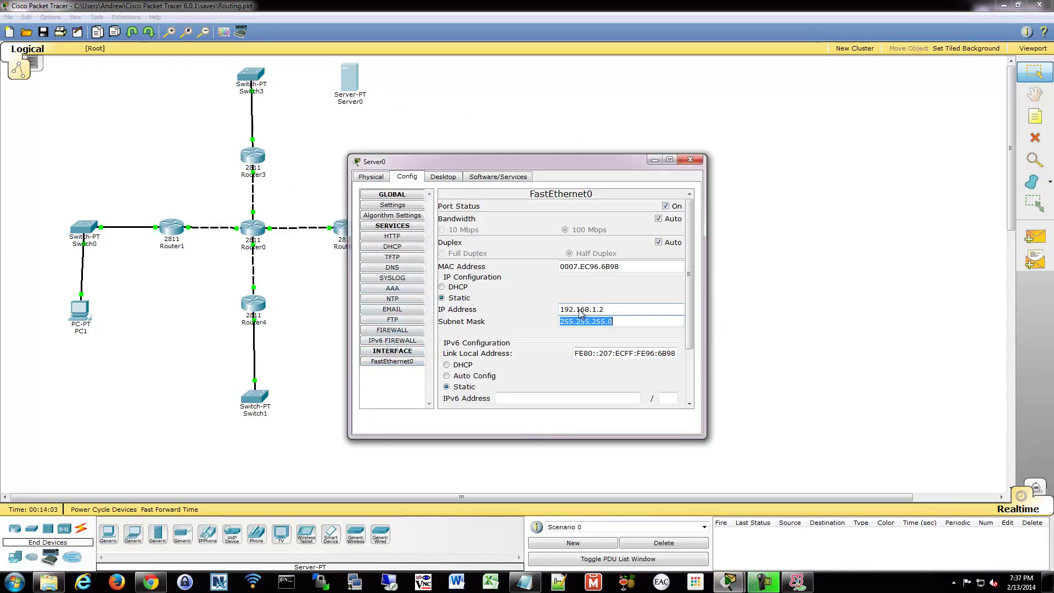
click(390, 204)
click(507, 300)
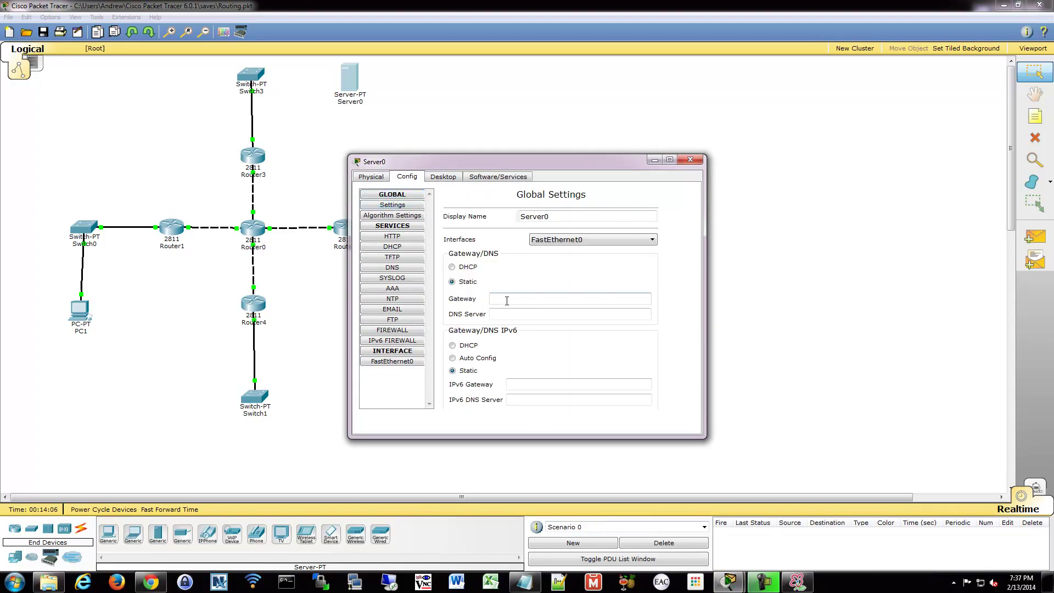
text(192.168.1.1)
click(409, 279)
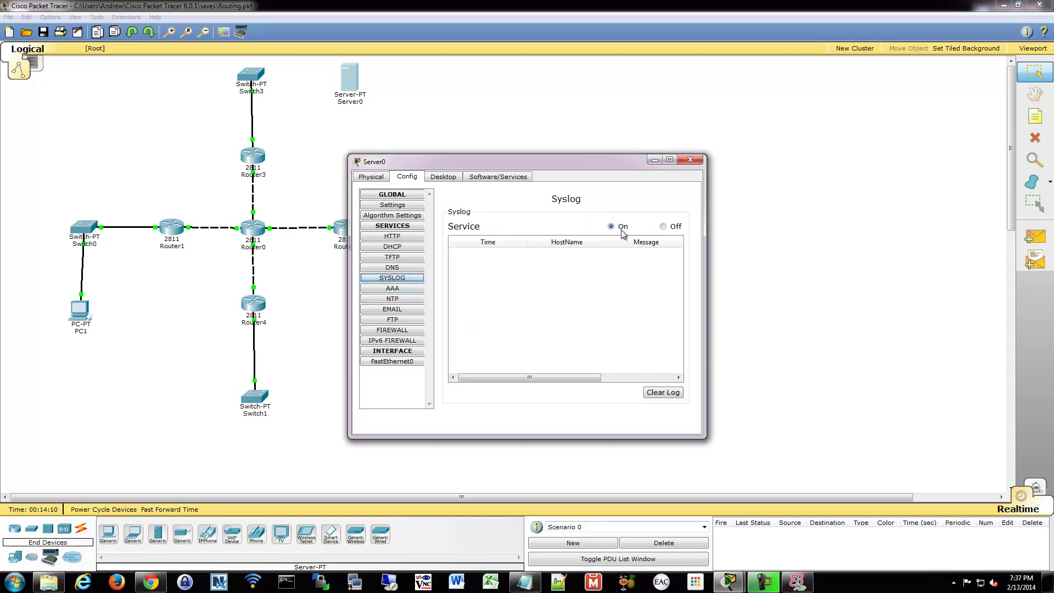
drag(568, 156, 744, 152)
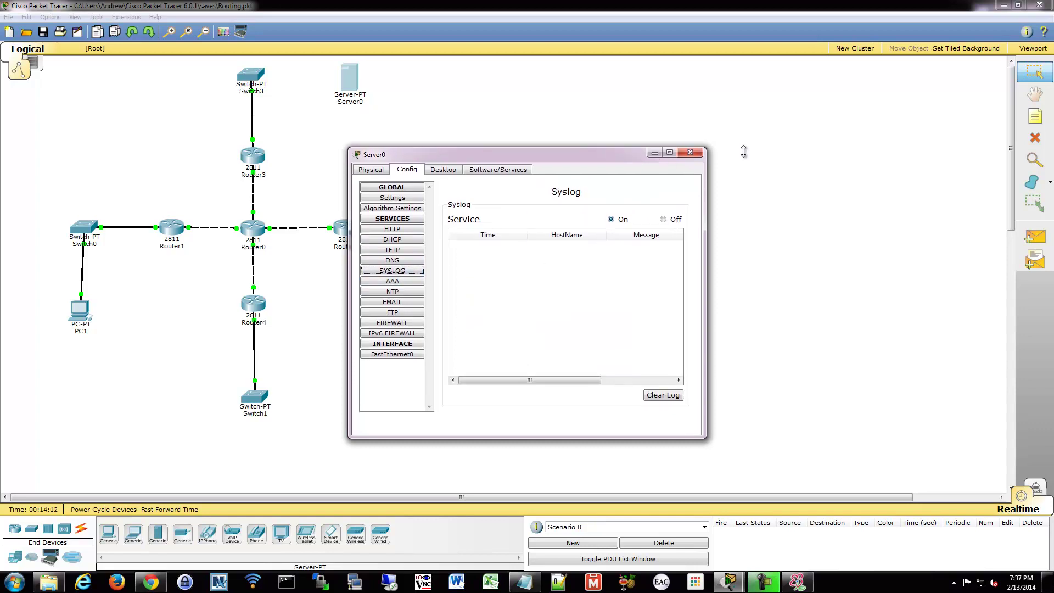
Step: Cable Server0 to Switch3's FastEthernet1/1 with a copper straight-through link
click(82, 530)
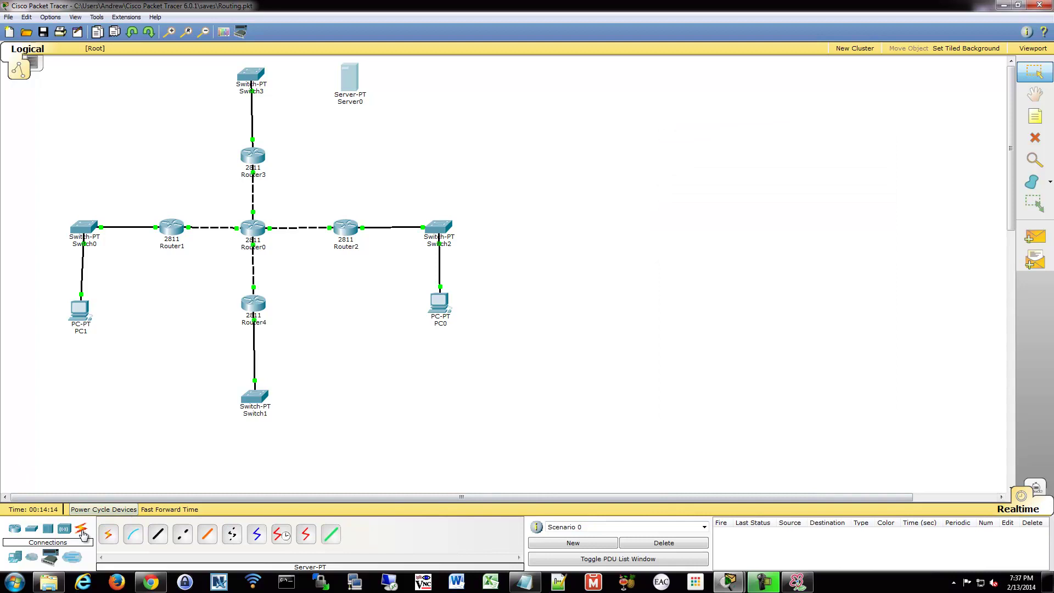
click(158, 534)
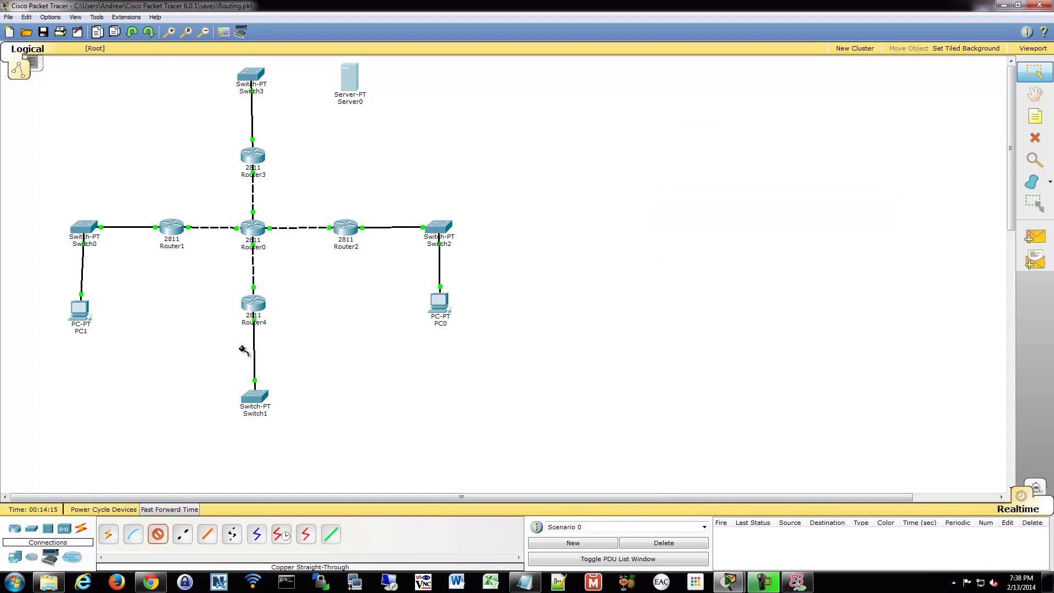
click(357, 89)
click(362, 69)
click(250, 75)
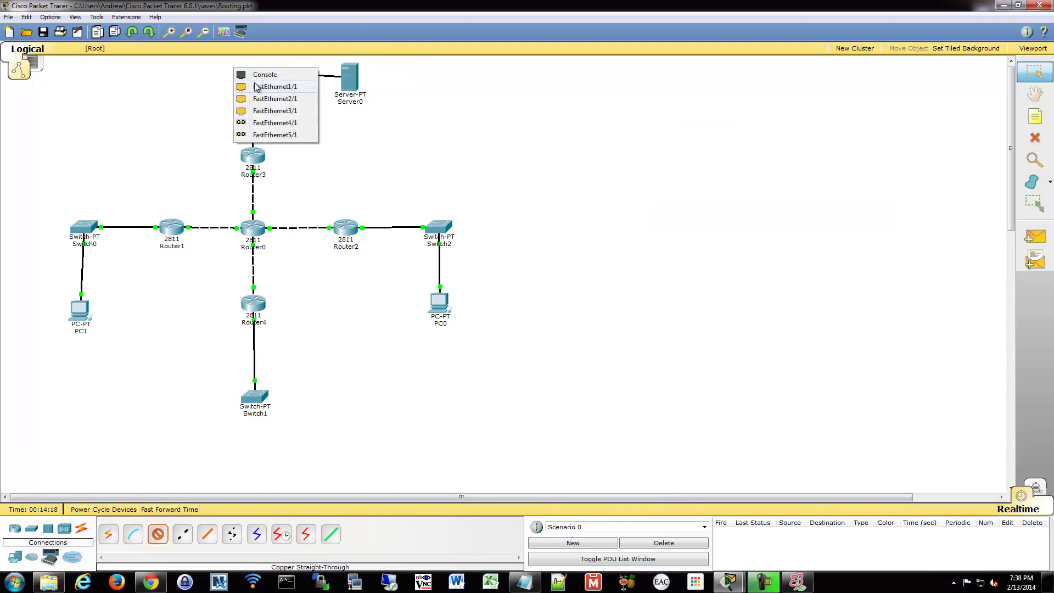
click(256, 87)
drag(344, 85, 345, 83)
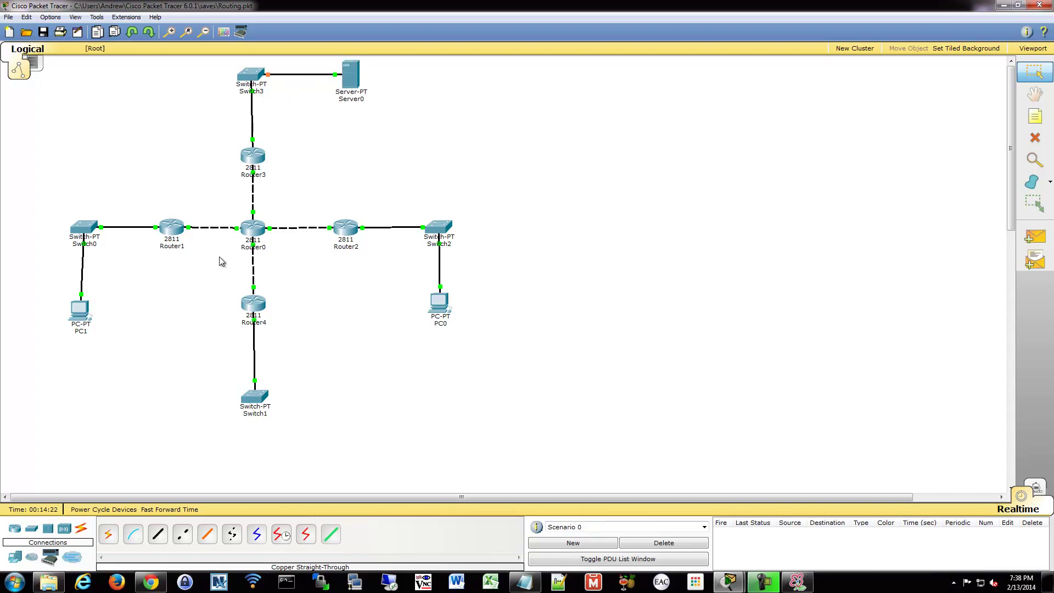
Step: In Router4's CLI, enter global config with 'en' and 'conf t', then set logging host 192.168.1.2
click(253, 311)
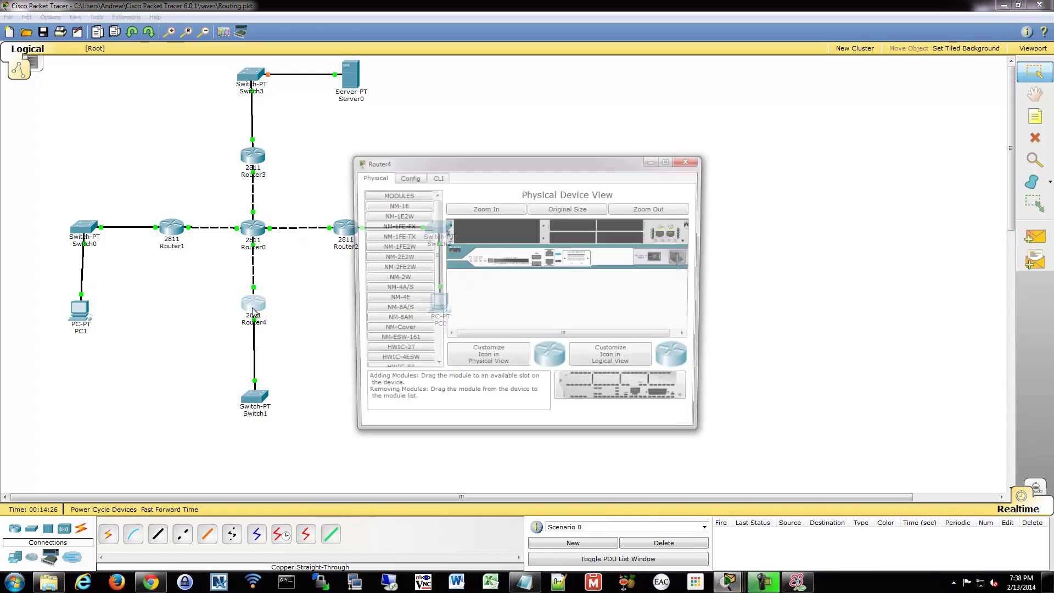
click(437, 178)
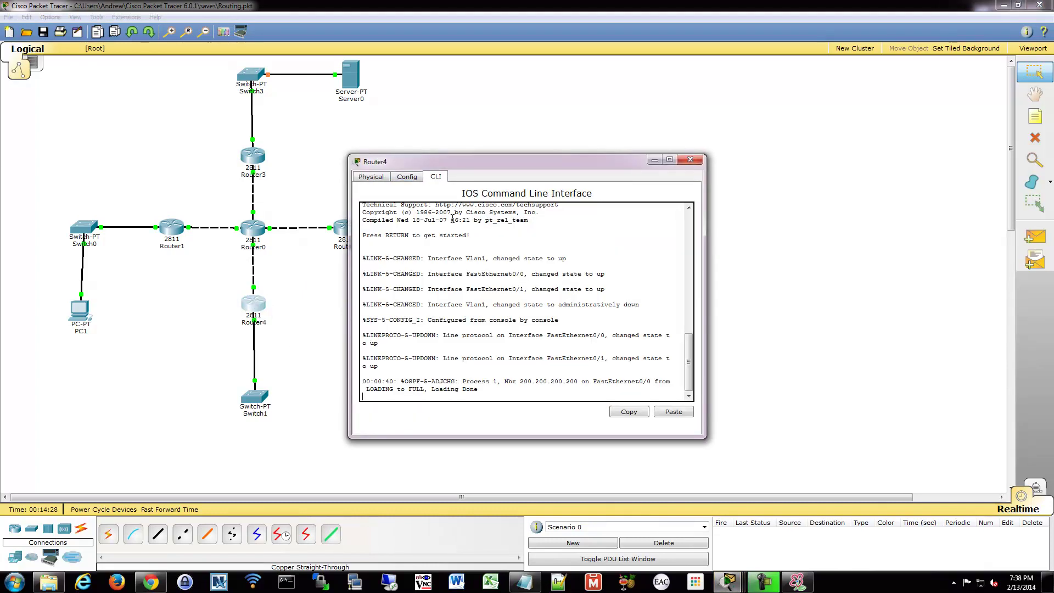
key(Return)
key(Return)
text(en)
key(Return)
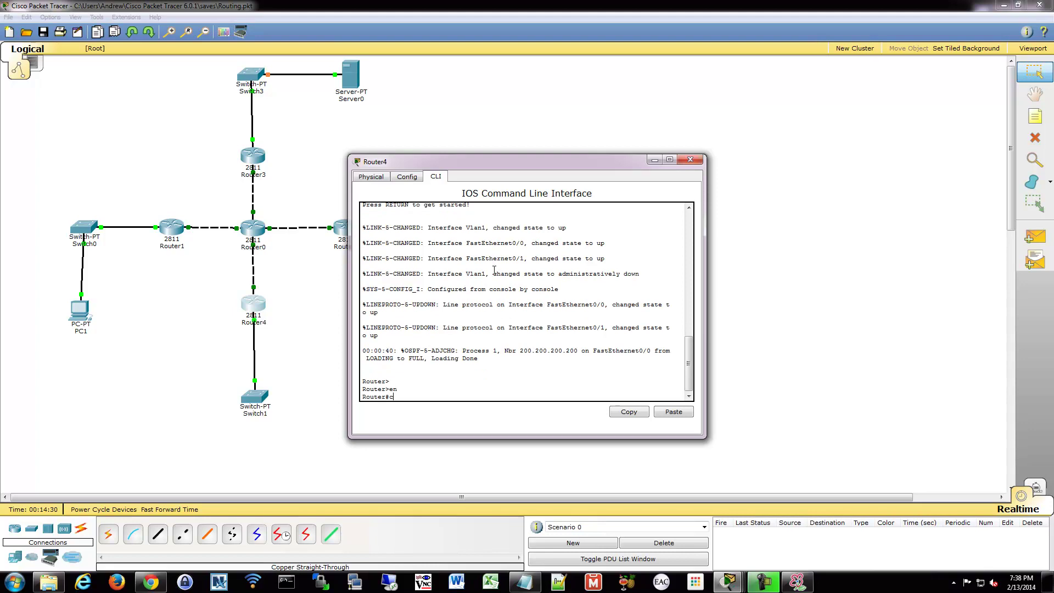
text(conf t)
key(Return)
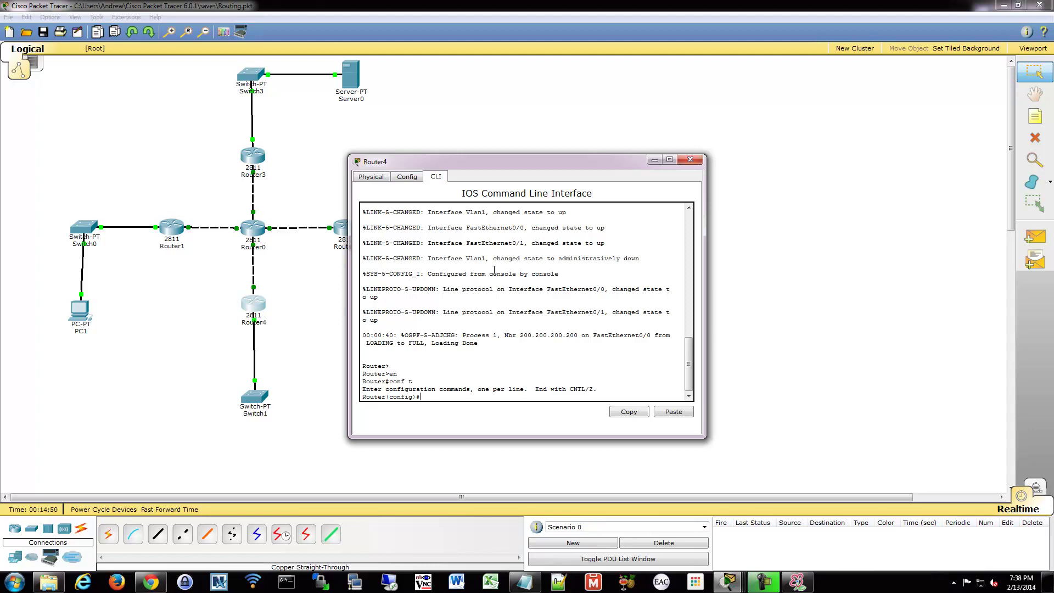
text(logging 192.168.1.1)
key(Return)
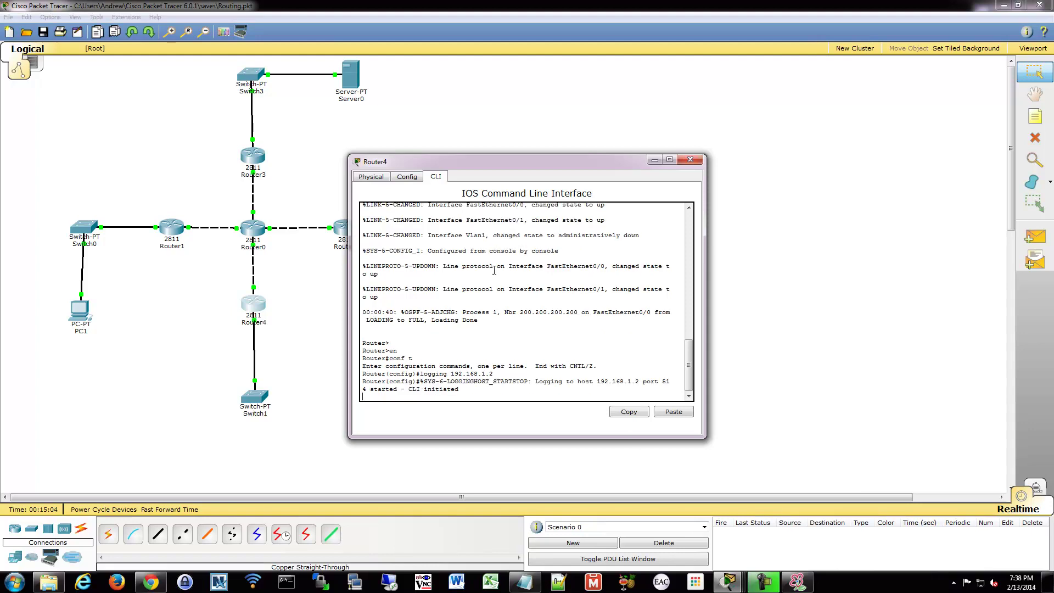
key(Return)
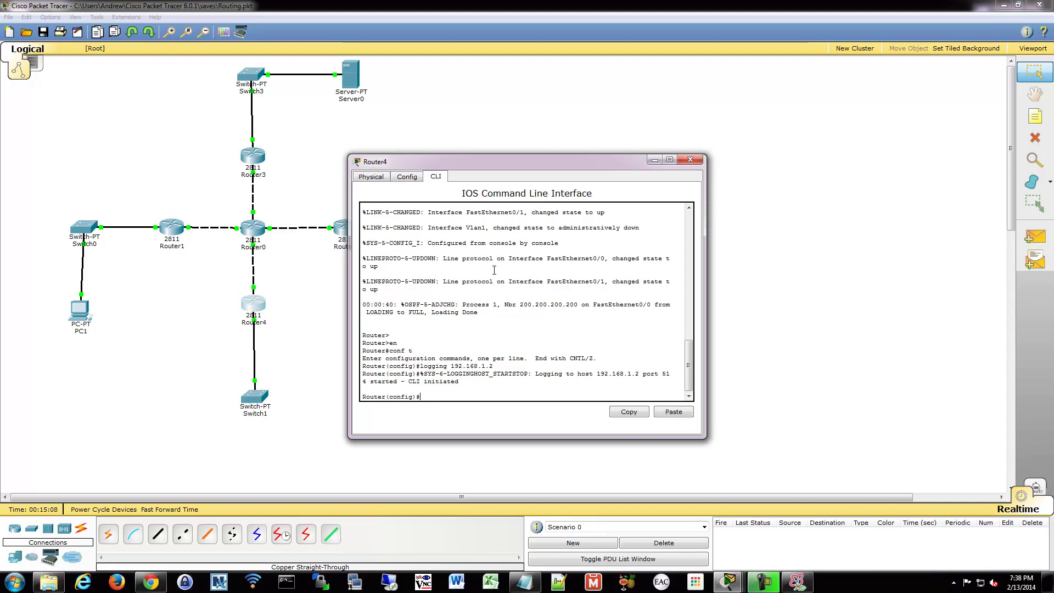
Step: Place Server0's syslog log beside Router4's CLI and leave config mode with 'end'
click(350, 77)
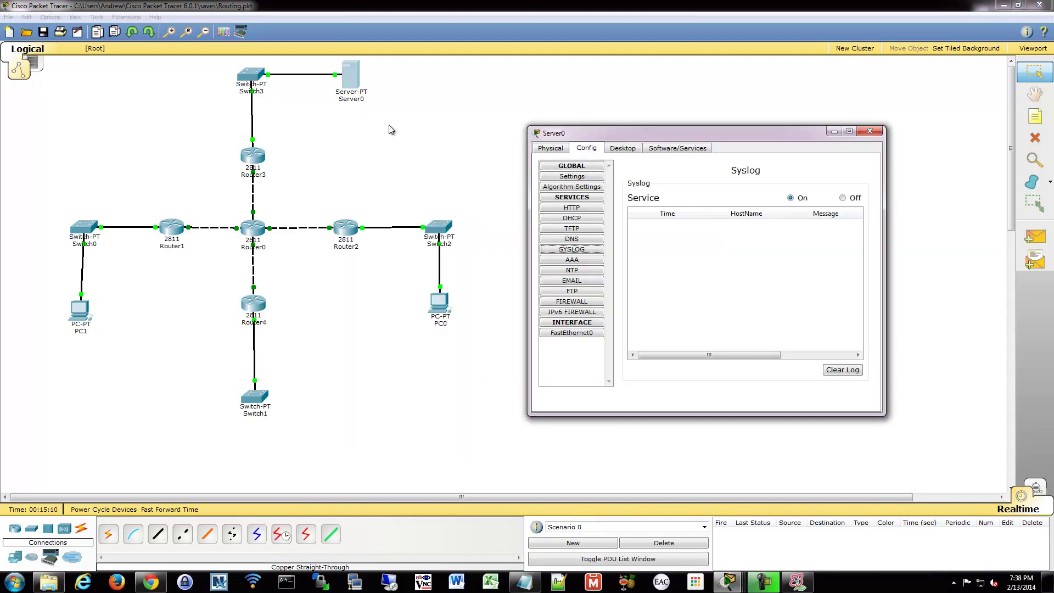
mouse_move(730, 581)
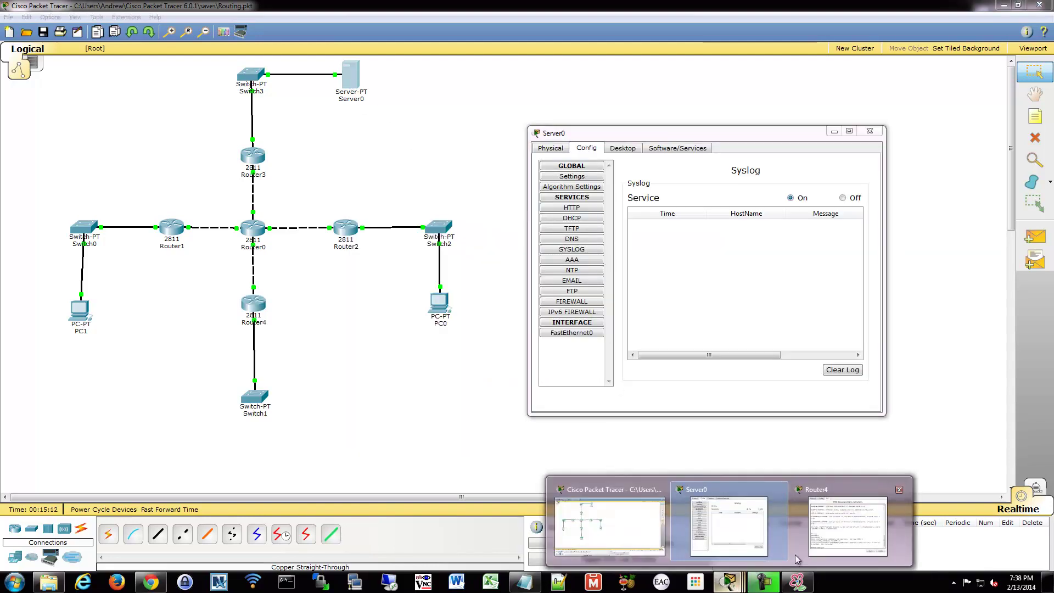
click(726, 514)
drag(489, 162, 243, 149)
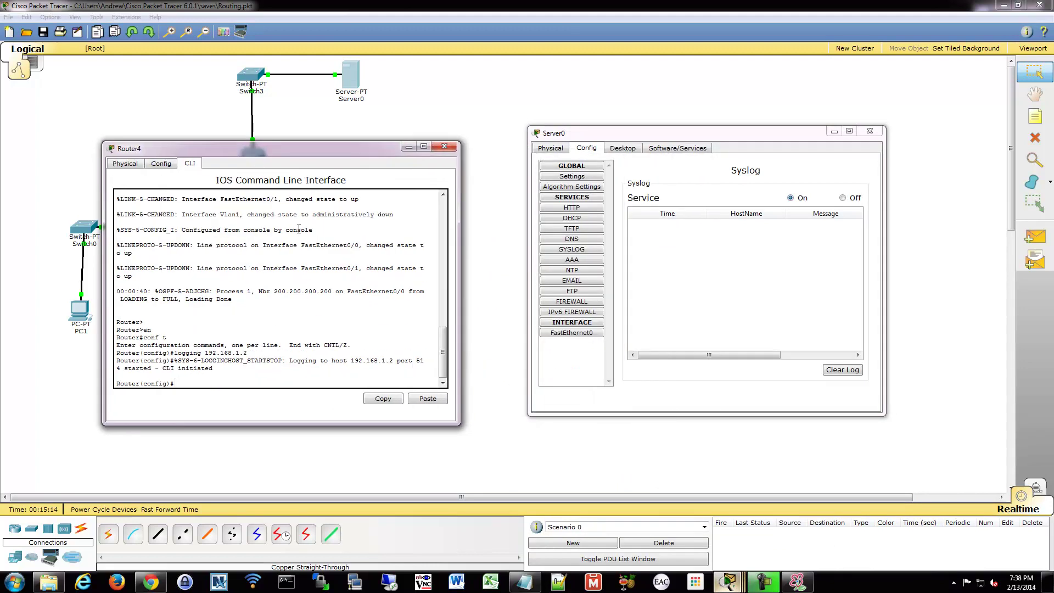
text(end)
key(Return)
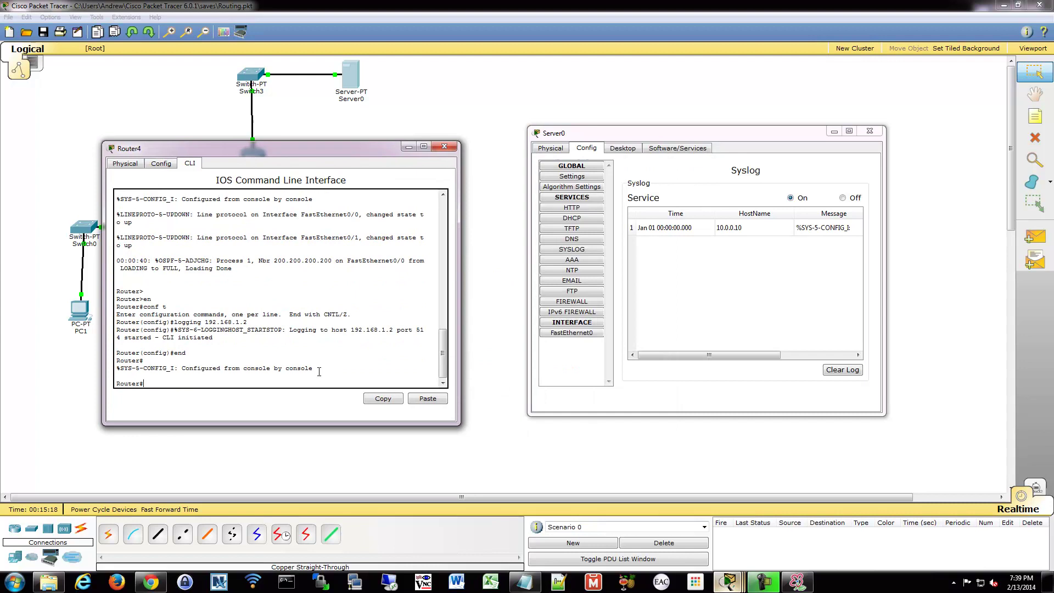
Step: Highlight the %SYS-5-CONFIG_I configuration message in Router4's console output
drag(319, 372, 112, 371)
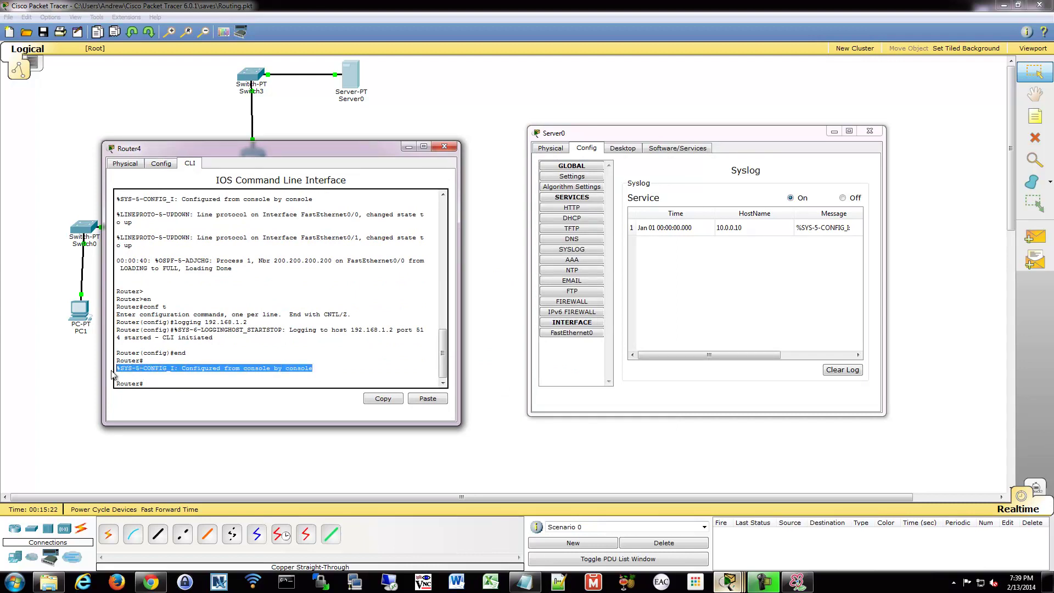
click(133, 373)
drag(120, 369, 314, 369)
click(317, 368)
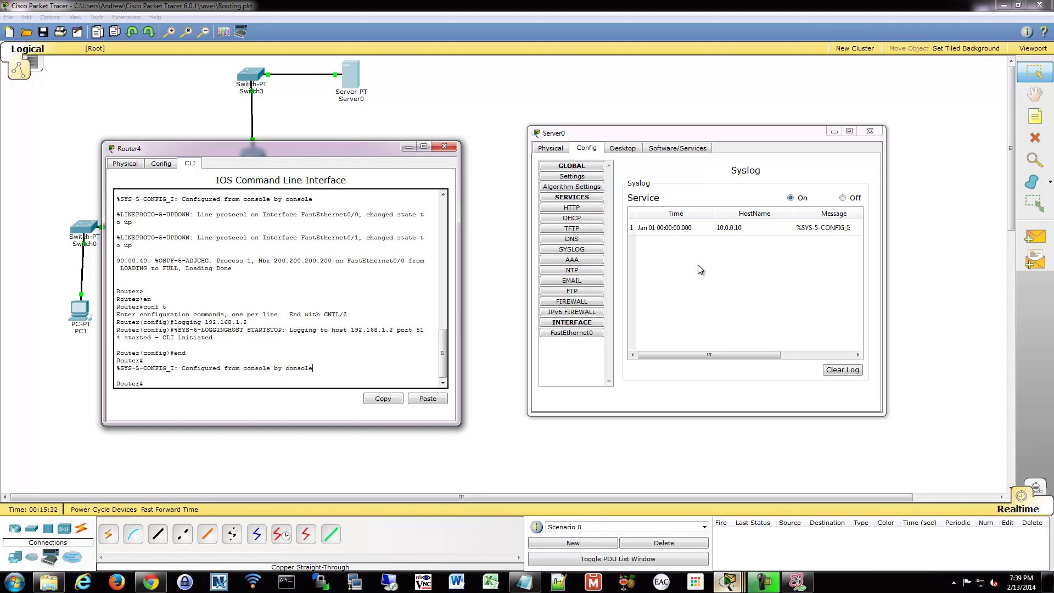
Step: Review the syslog entry's time, HostName 10.0.0.10 and message, then return to Router4's CLI
click(683, 227)
click(742, 230)
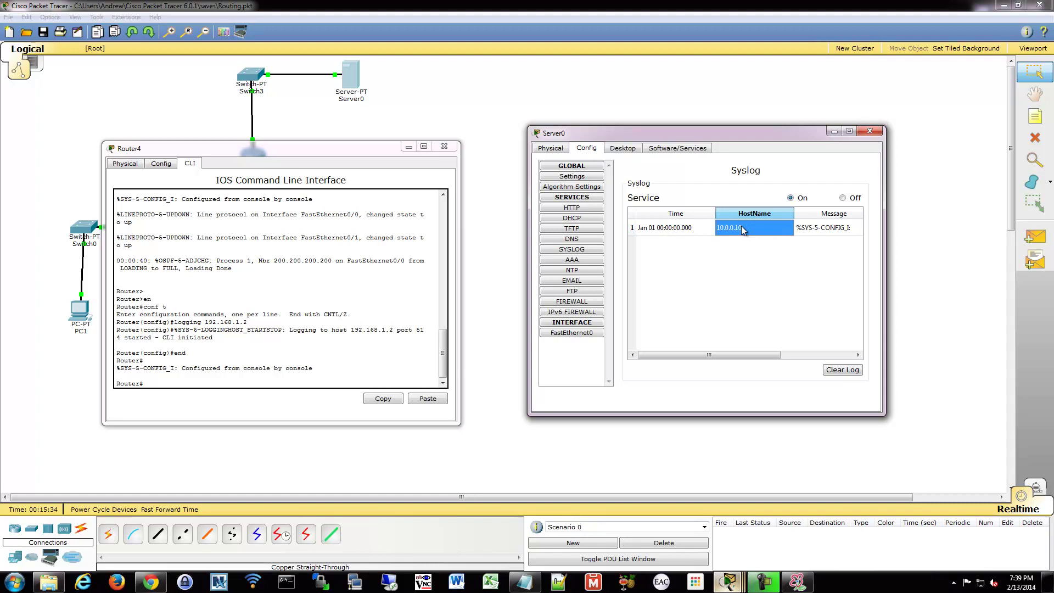
click(676, 232)
click(757, 237)
click(834, 224)
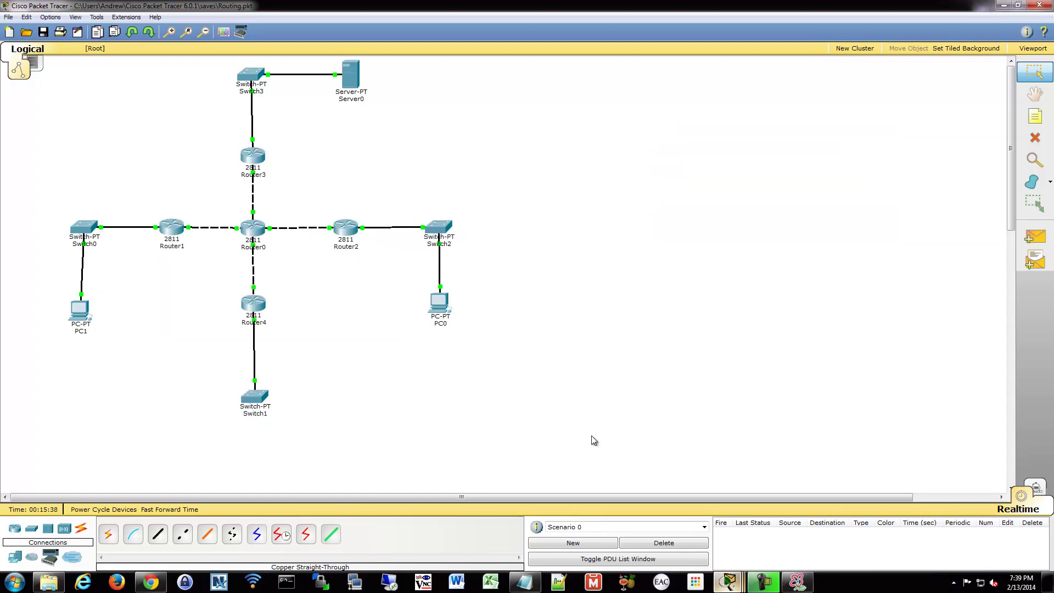
click(354, 77)
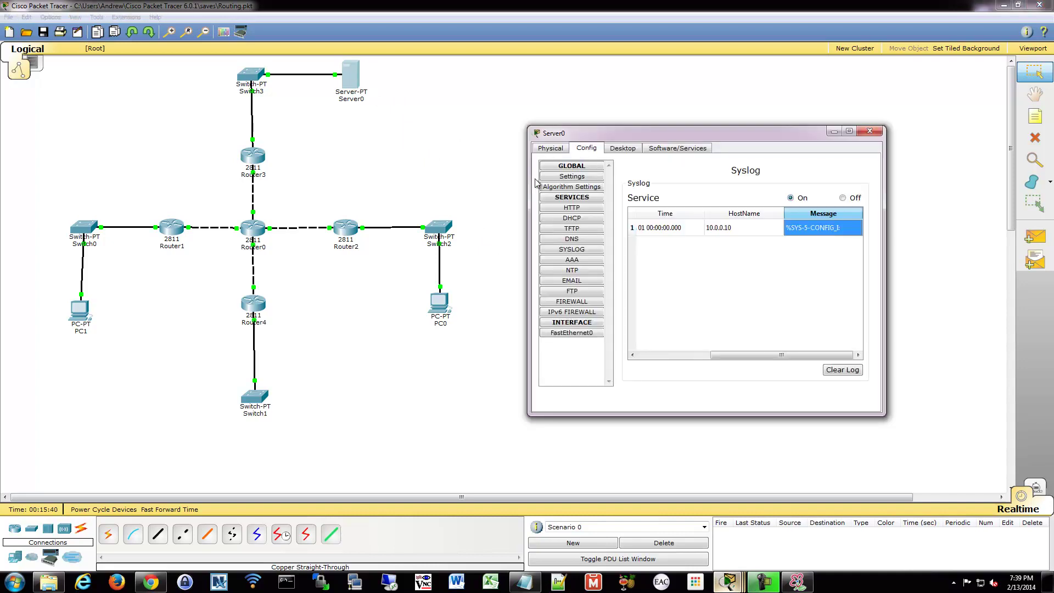
drag(885, 414, 996, 481)
click(801, 228)
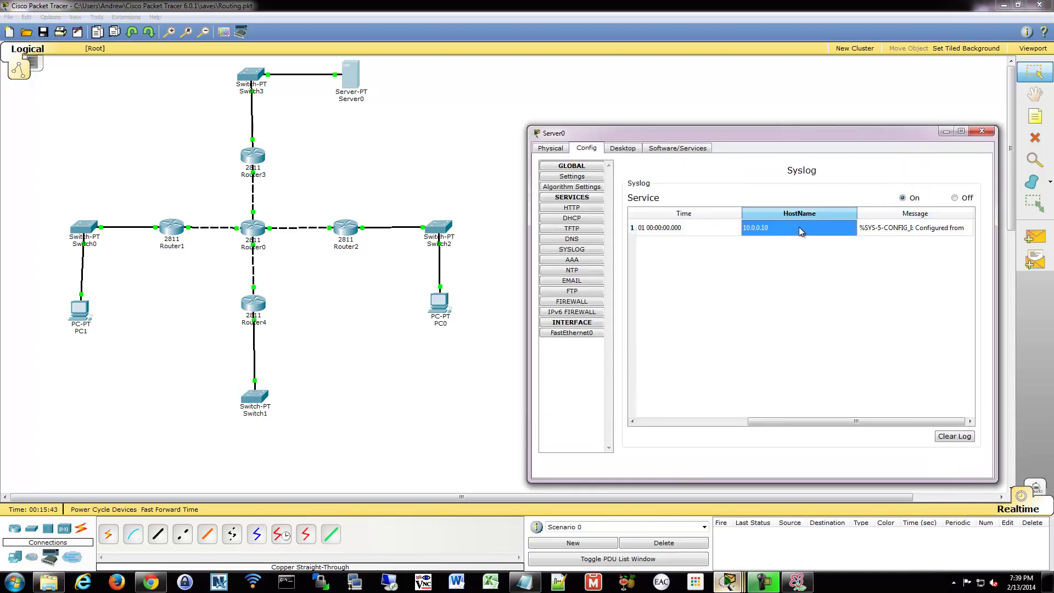
click(715, 229)
click(646, 231)
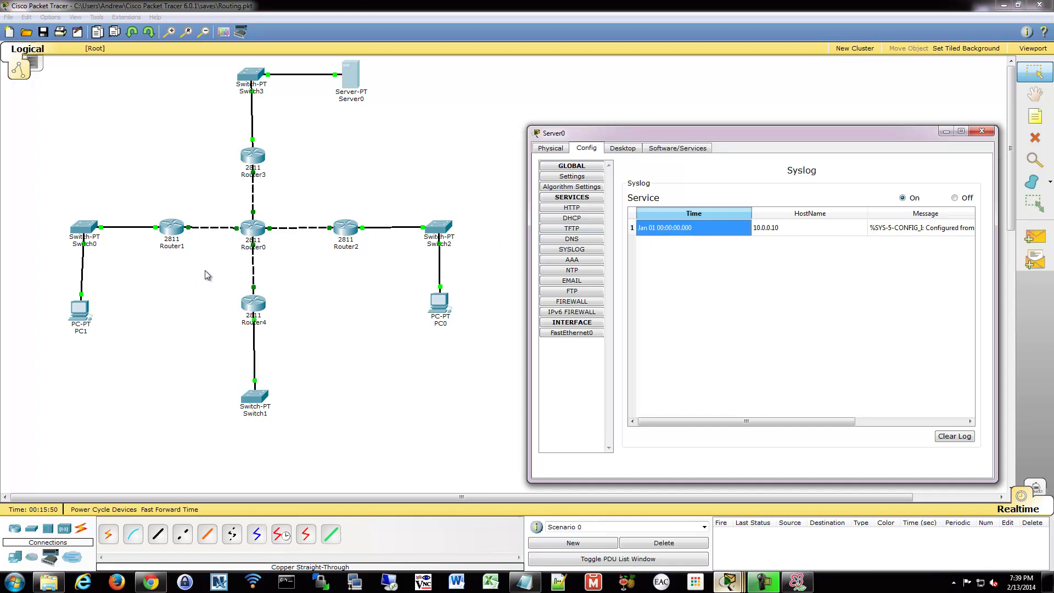
click(254, 303)
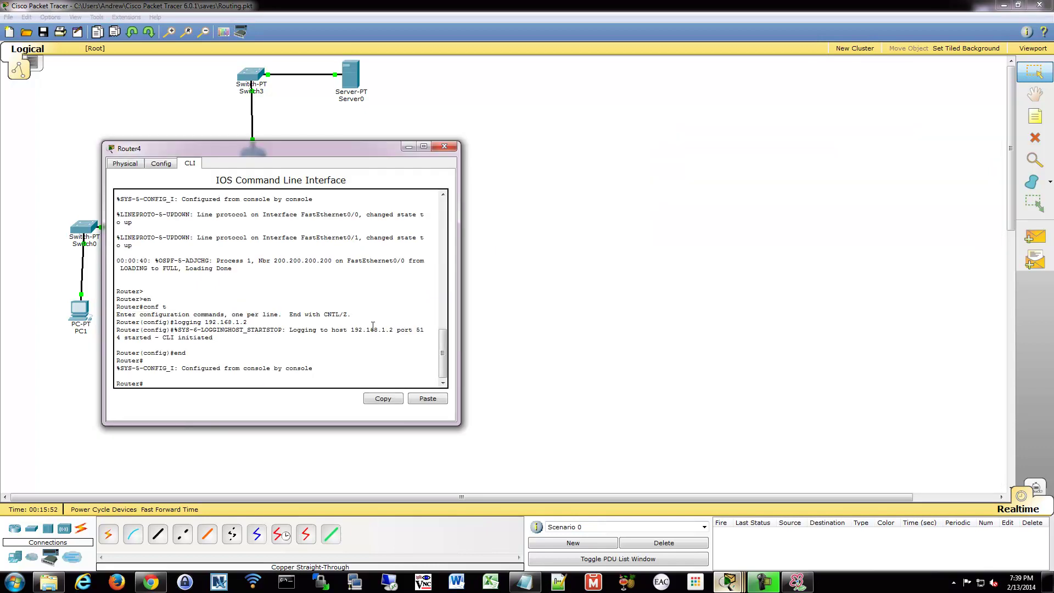
Step: Re-enter global config on Router4 and apply 'service timestamps log datetime msec'
drag(288, 151, 507, 148)
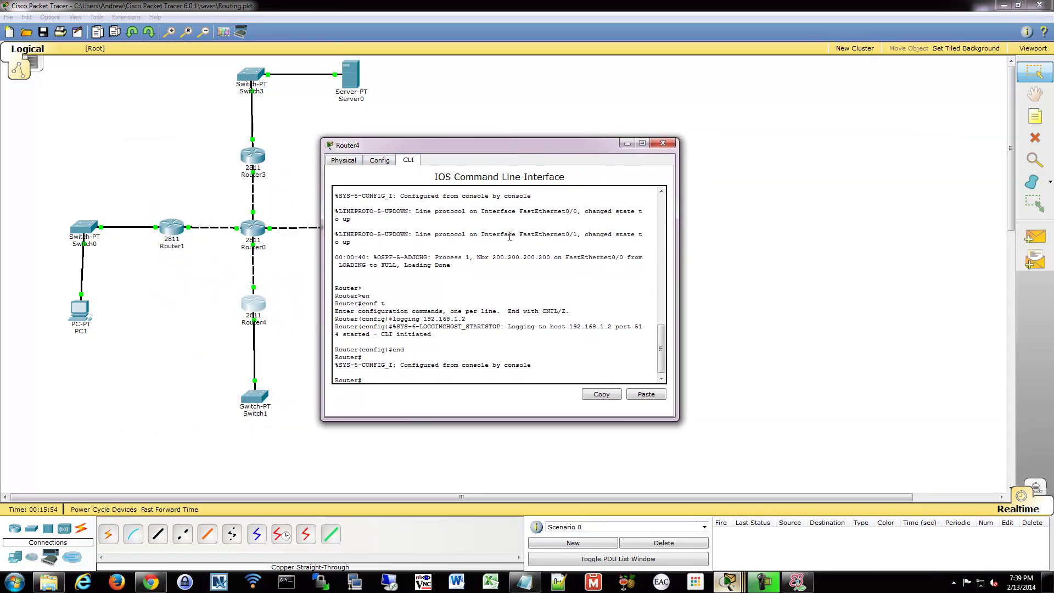
click(491, 363)
key(Return)
key(Return)
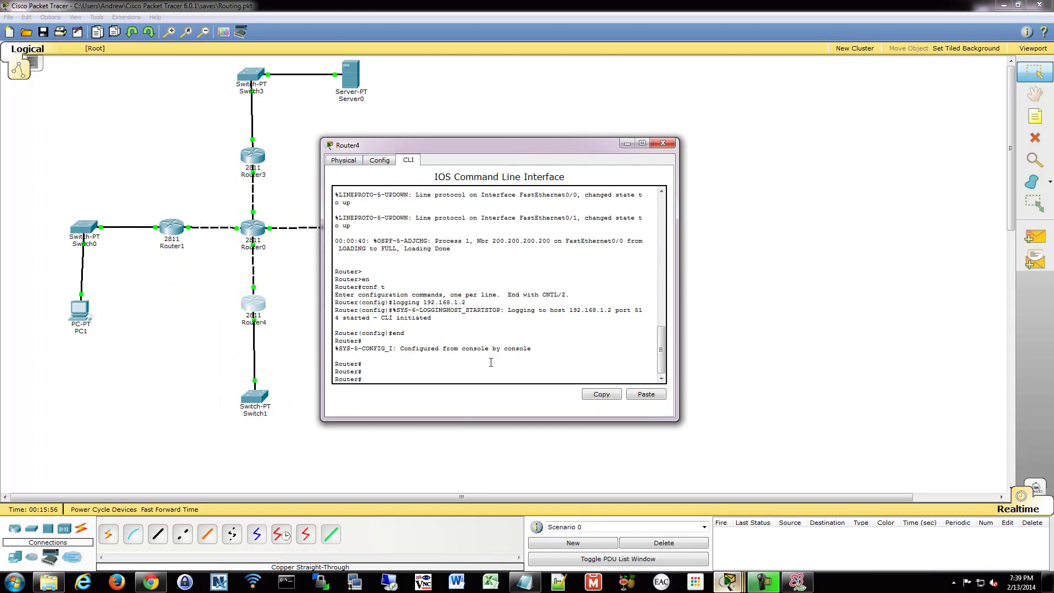
text(conf t)
key(Return)
key(Return)
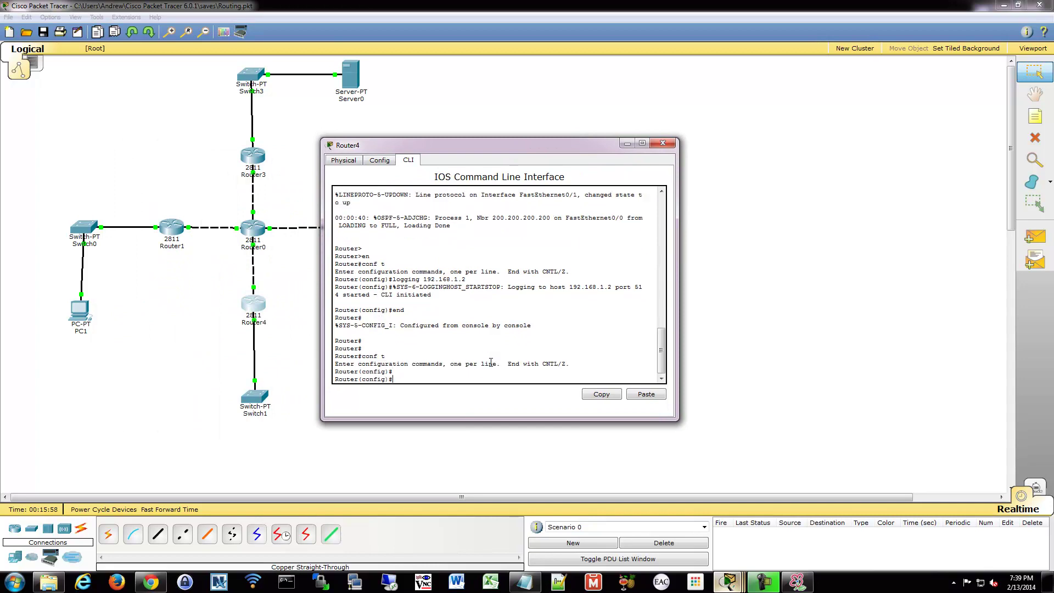
key(Return)
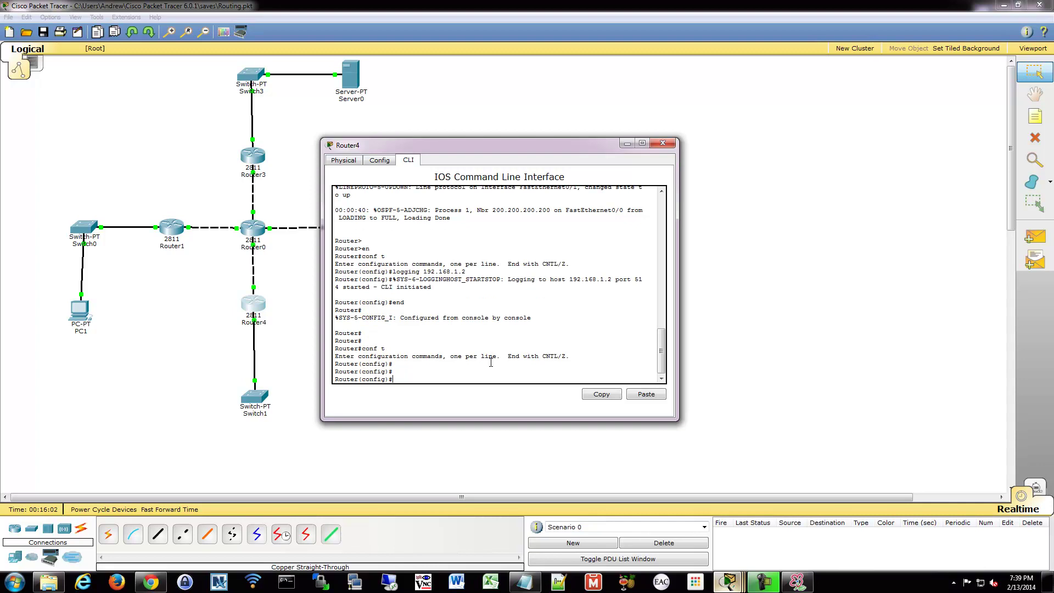
text(service timestamps log datetime)
key(Return)
key(Up)
text(?)
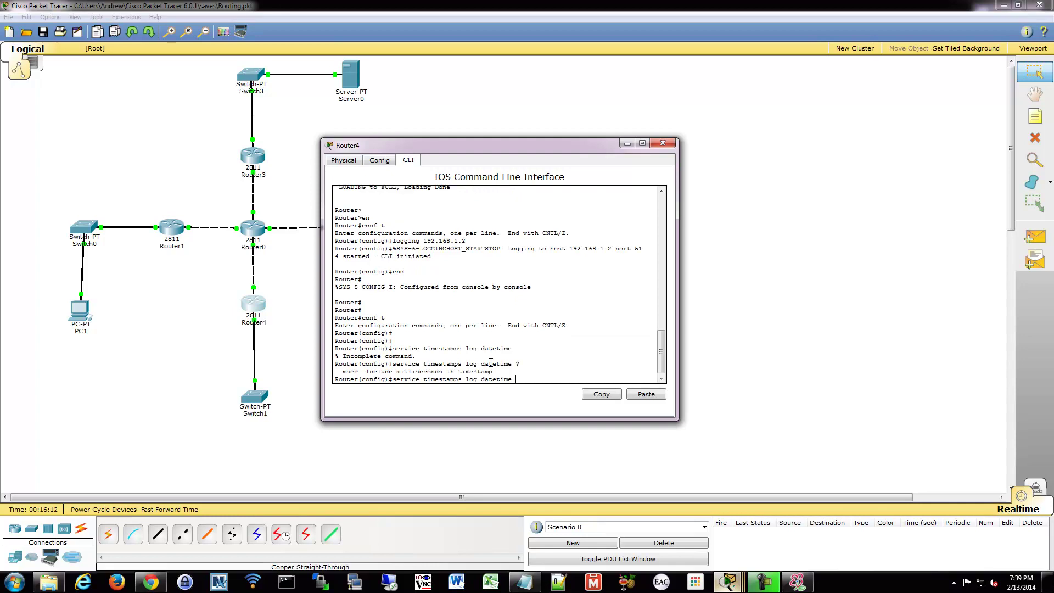
text(msec)
key(Return)
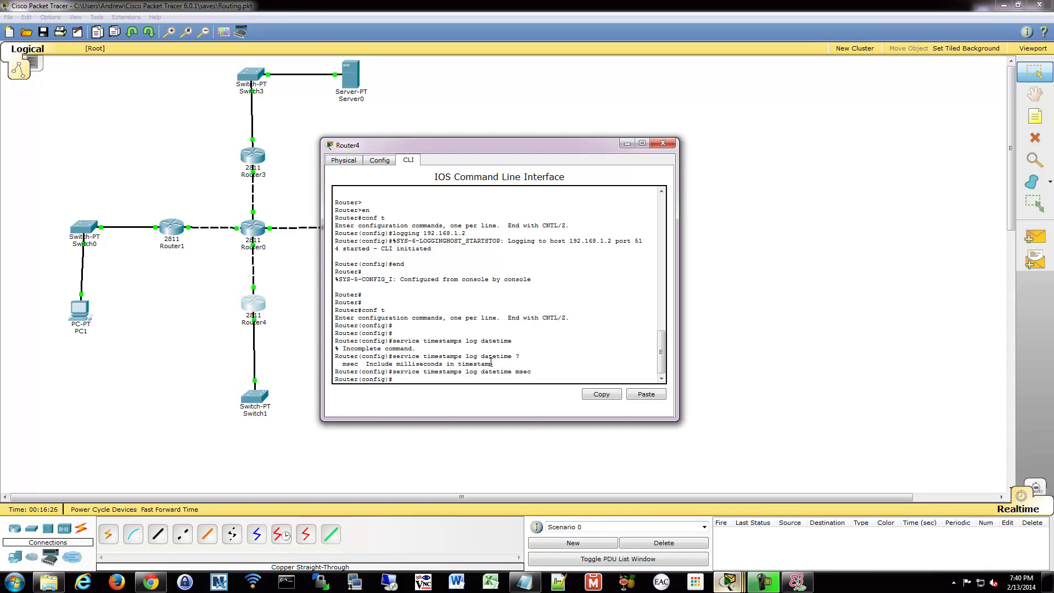
key(Return)
key(Return)
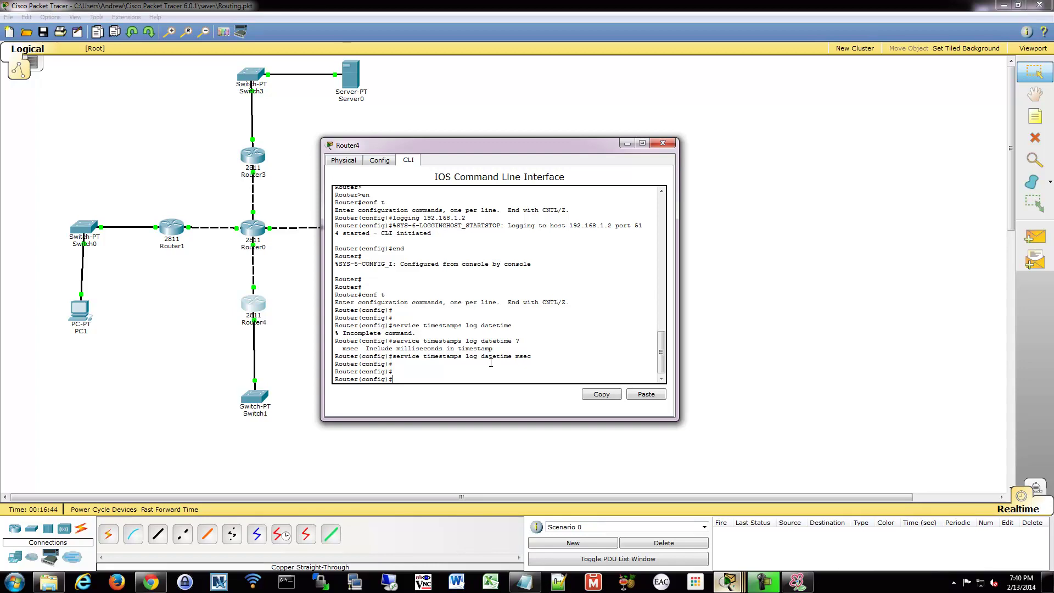
Step: Query 'logging trap ?', try levels 4 and warning, then erase the unfinished trap command
text(logging trap ?)
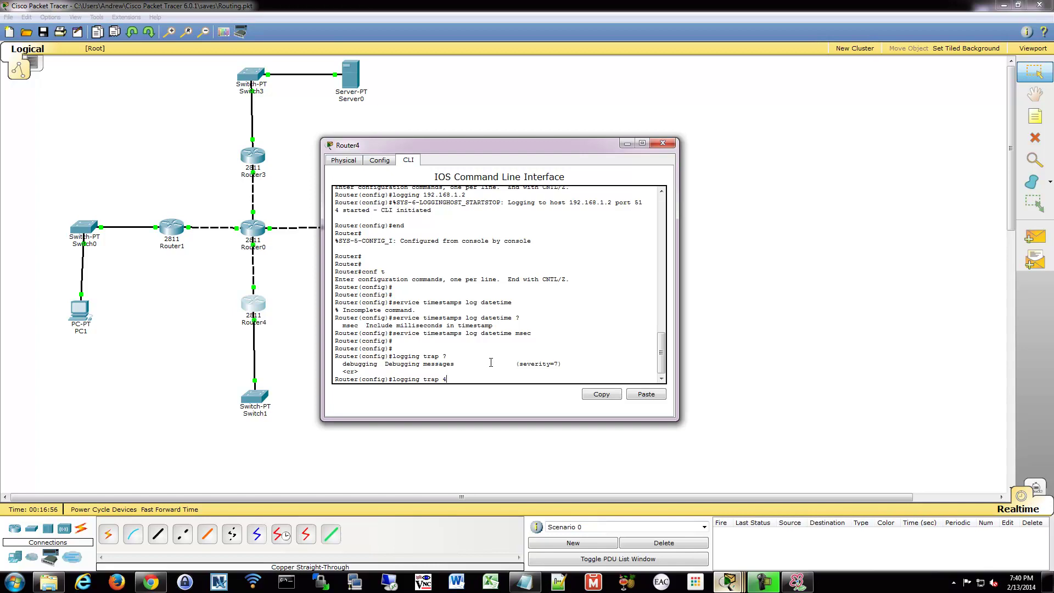
key(BackSpace)
text(4)
text(warning)
drag(342, 364, 379, 364)
drag(470, 379, 439, 387)
click(487, 381)
key(BackSpace)
key(BackSpace)
key(BackSpace)
key(BackSpace)
key(BackSpace)
key(BackSpace)
key(BackSpace)
key(BackSpace)
key(BackSpace)
Step: Type 'logging source-interface fa0/1' with Tab completion, leaving it unsubmitted
text(source-in)
key(Tab)
key(Tab)
key(Tab)
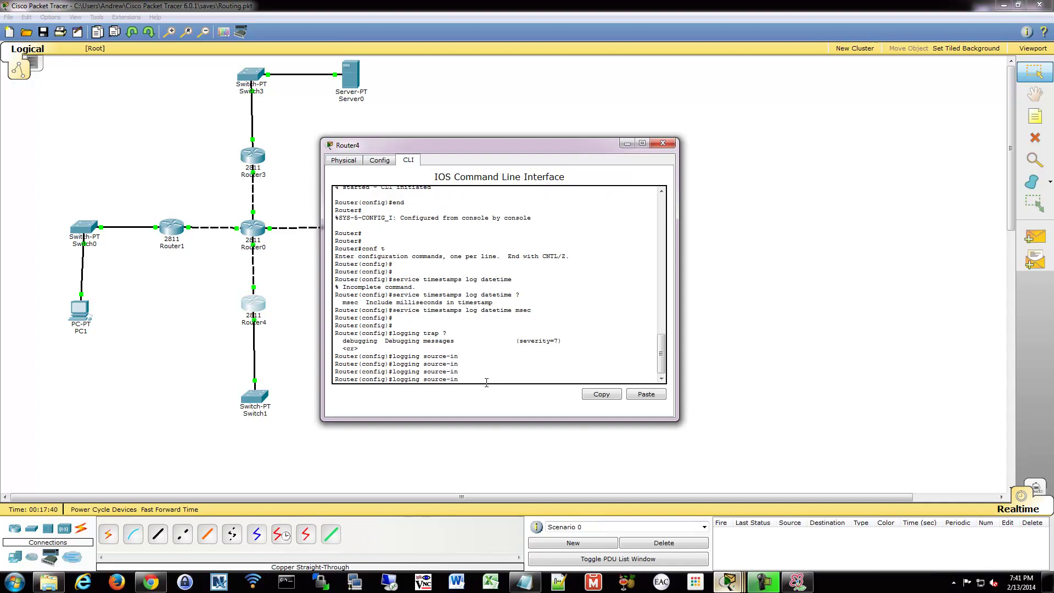
text(terface fa0/1)
Step: Create interface Loopback0 with IP address 8.8.8.8 255.255.255.0
key(BackSpace)
key(BackSpace)
key(BackSpace)
key(BackSpace)
key(BackSpace)
key(BackSpace)
key(BackSpace)
key(BackSpace)
key(BackSpace)
key(BackSpace)
key(BackSpace)
key(BackSpace)
key(BackSpace)
key(BackSpace)
key(BackSpace)
key(BackSpace)
key(BackSpace)
key(BackSpace)
key(BackSpace)
key(BackSpace)
text(int loop)
key(Tab)
text(0)
key(Return)
key(Return)
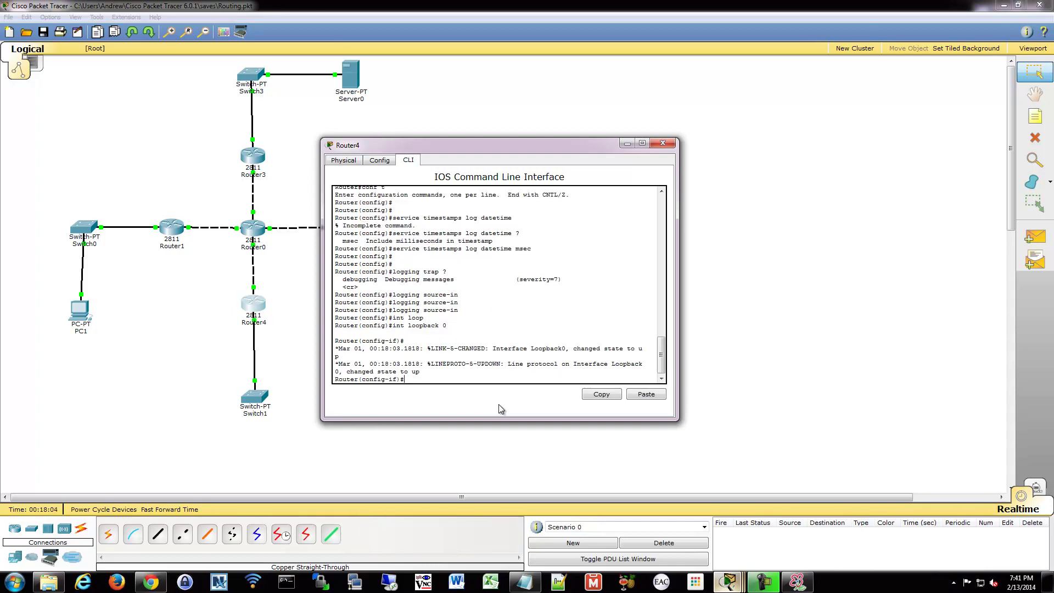
text(ip address)
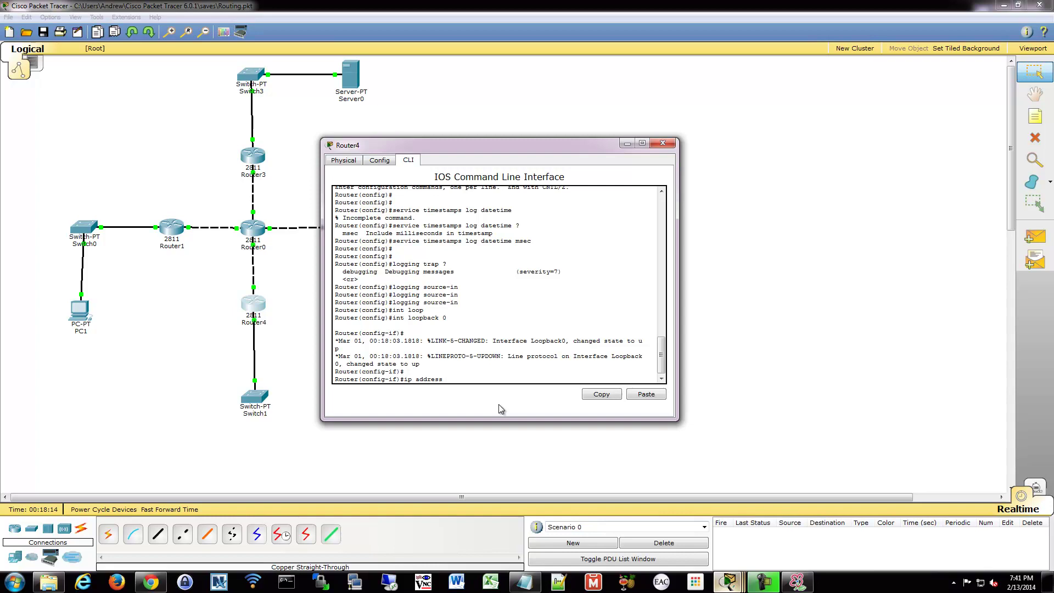
text(8.8.8.8 ?)
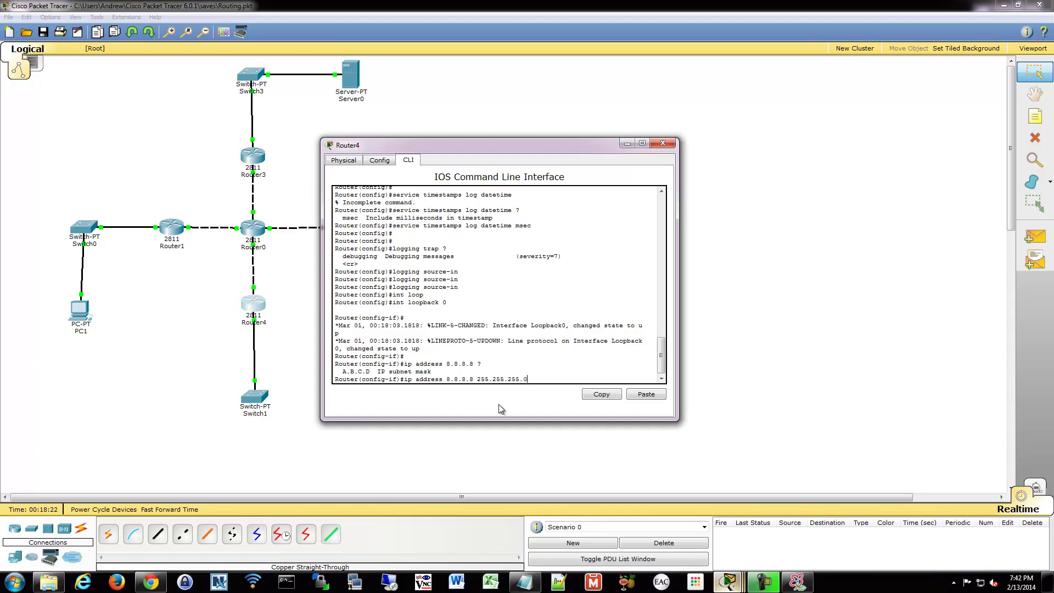
key(Return)
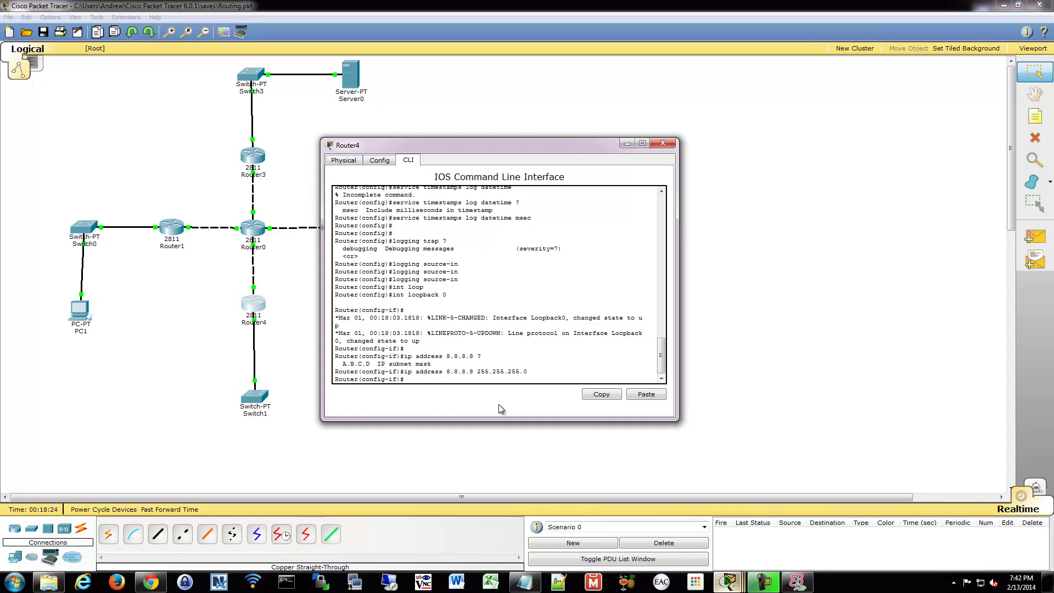
Step: Bring Loopback0 up with 'no shut', exit to global config, and discard a partial source-interface command
text(sno shut)
key(Return)
key(Return)
text(no shut)
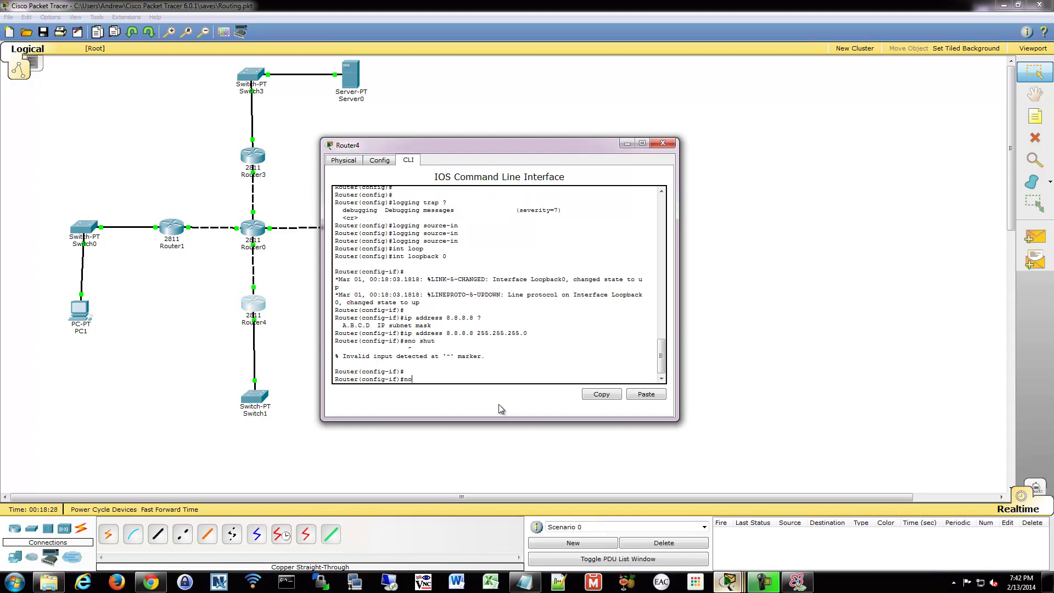
key(Return)
text(exit)
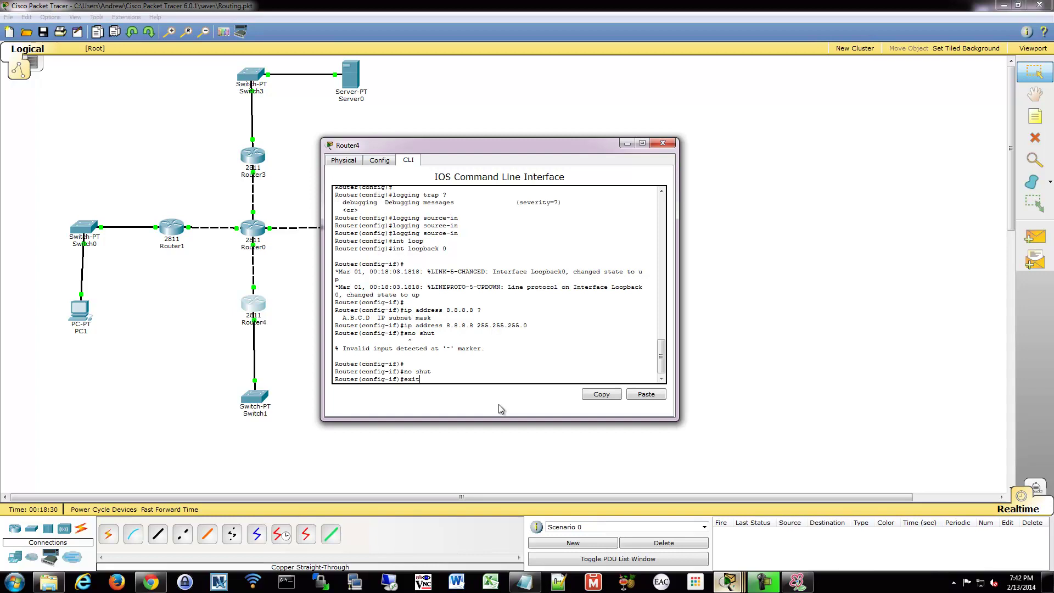
key(Return)
key(Return)
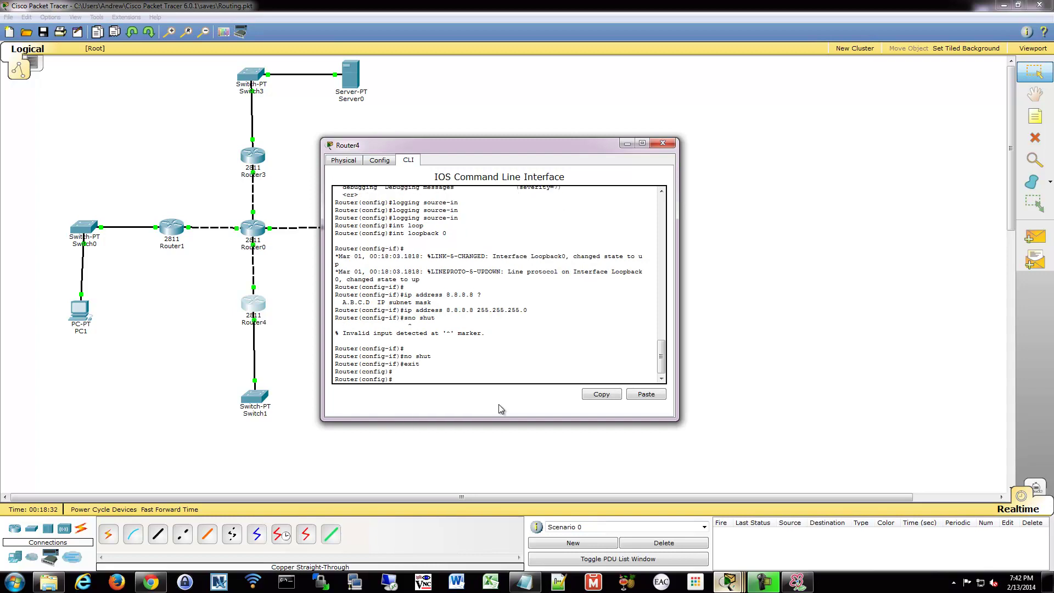
text(logging source-inter)
key(BackSpace)
key(BackSpace)
key(BackSpace)
key(BackSpace)
key(BackSpace)
key(BackSpace)
key(BackSpace)
key(BackSpace)
key(BackSpace)
key(BackSpace)
key(BackSpace)
key(BackSpace)
key(BackSpace)
key(BackSpace)
key(BackSpace)
key(BackSpace)
key(BackSpace)
key(BackSpace)
key(BackSpace)
key(BackSpace)
key(Return)
key(Return)
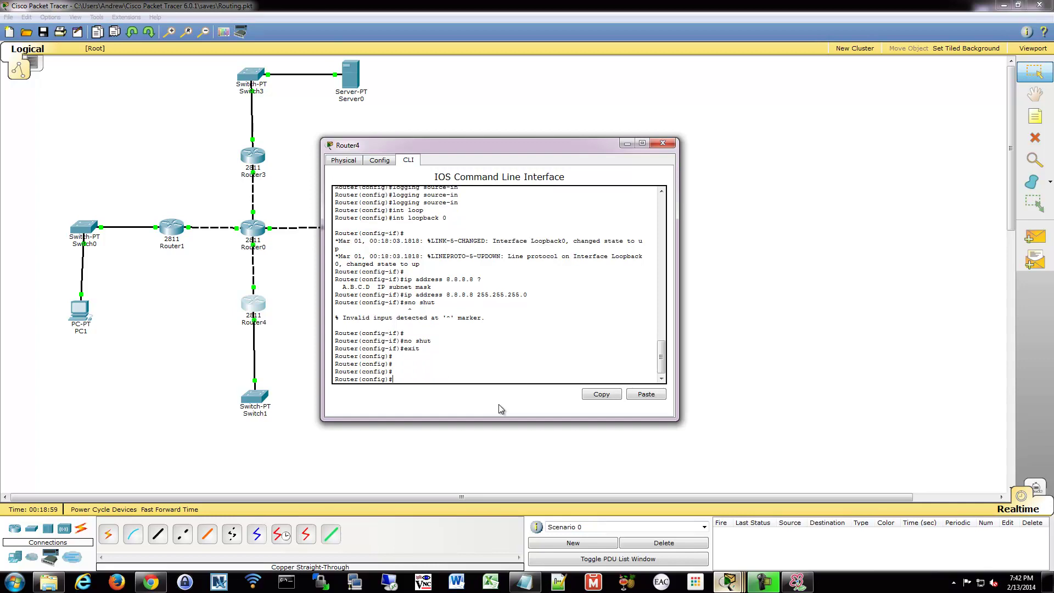
Step: Exit Router4's configuration mode with 'end' and highlight the configured-from-console message
text(end)
key(Return)
key(Return)
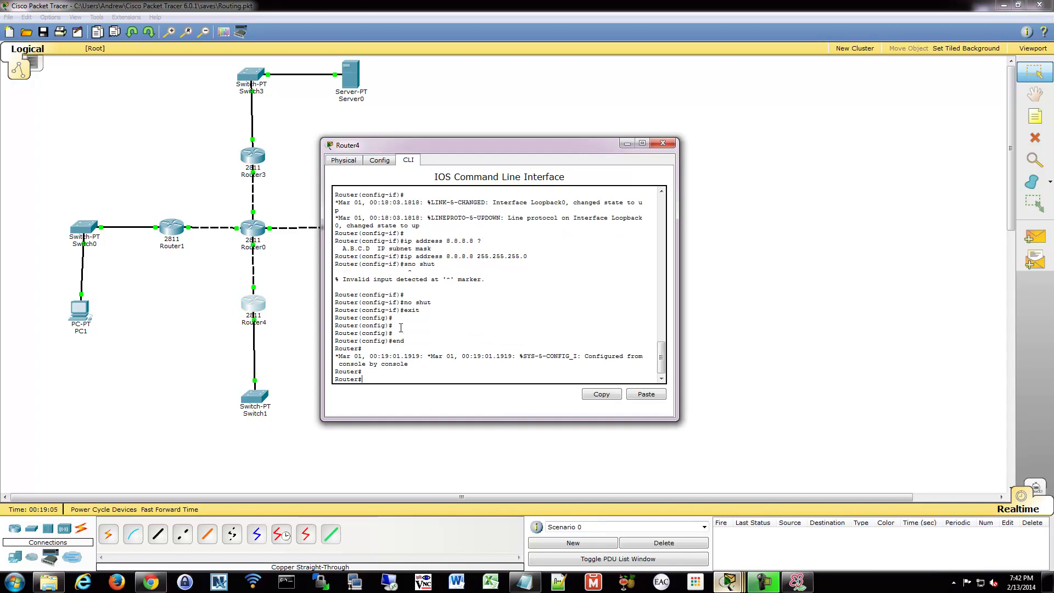
drag(342, 358, 422, 363)
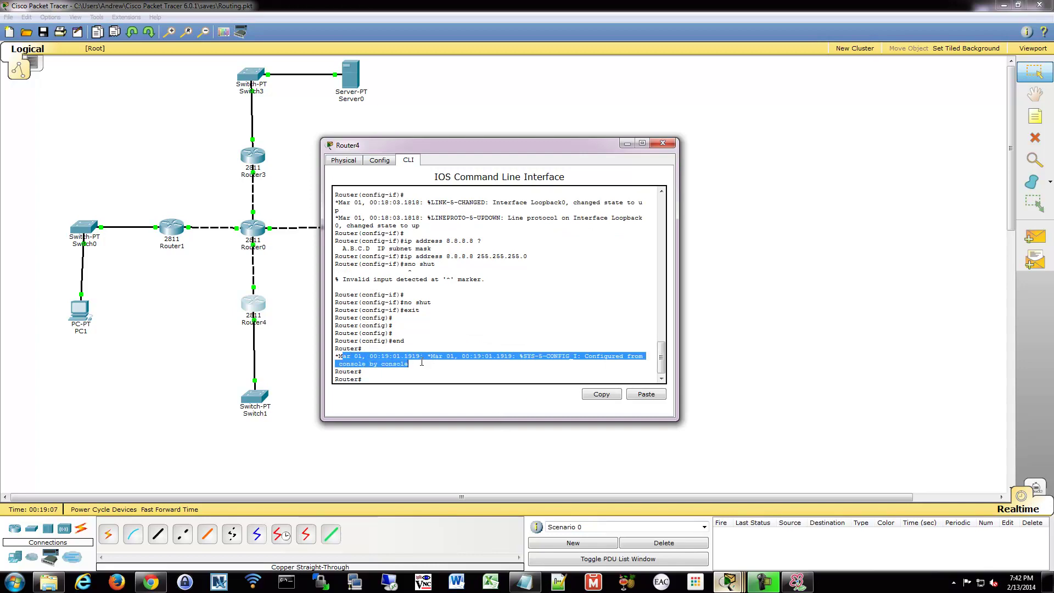
Step: Check Server0's syslog for the new %SYS-5 entry from 10.0.0.10
click(729, 582)
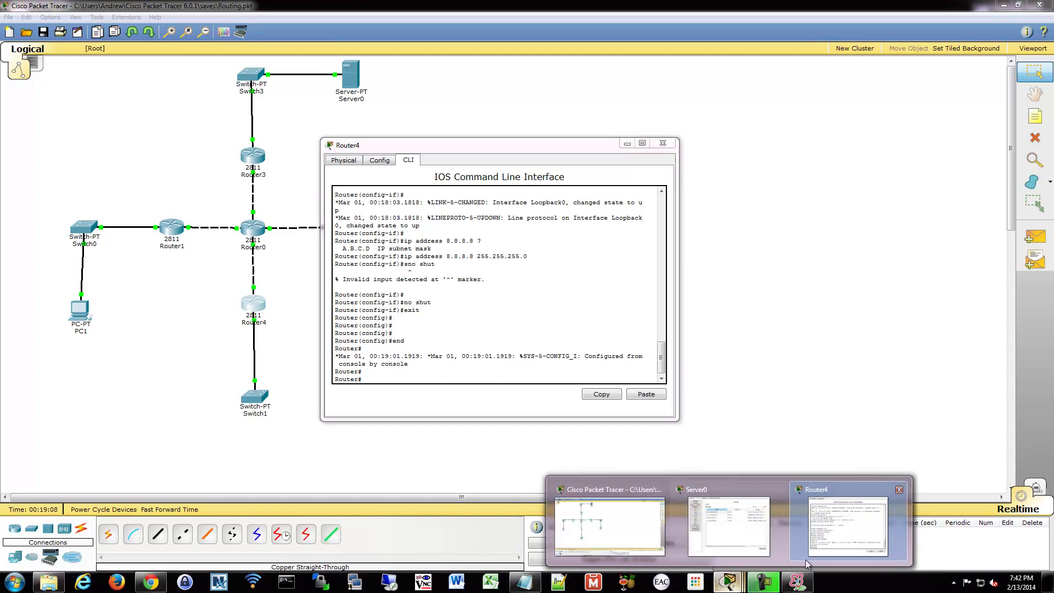
click(745, 516)
click(723, 368)
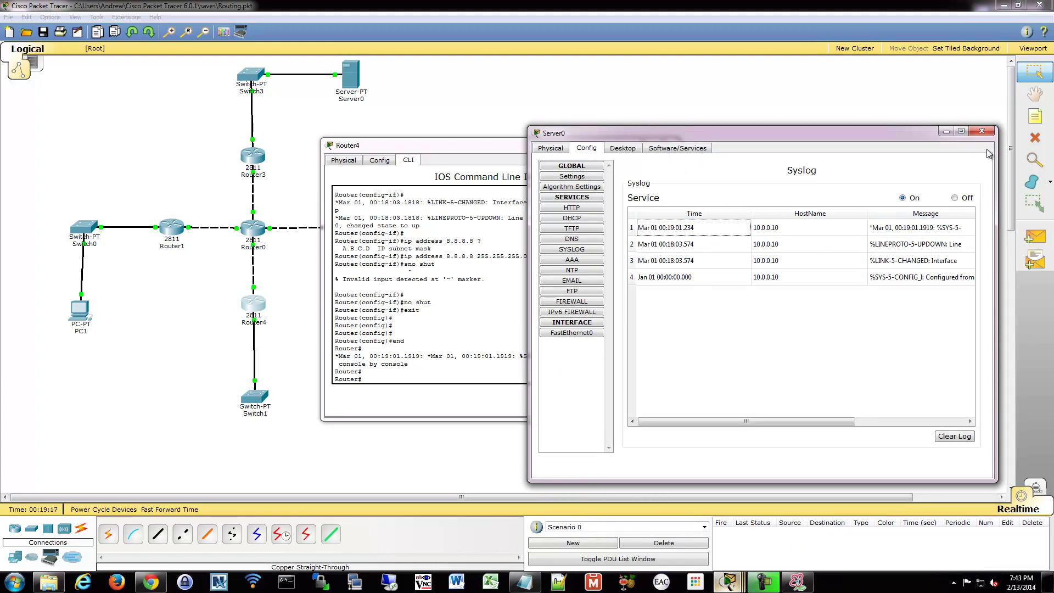
drag(816, 421, 878, 412)
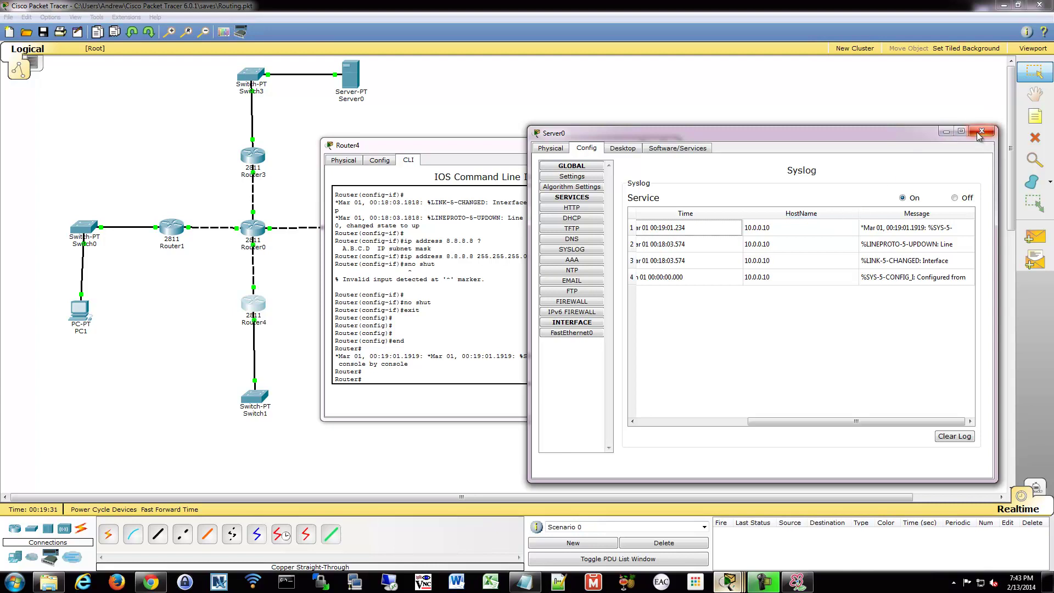
Step: Run 'show logging' on Router4 and highlight trap logging to 192.168.1.2 on UDP port 514
click(460, 371)
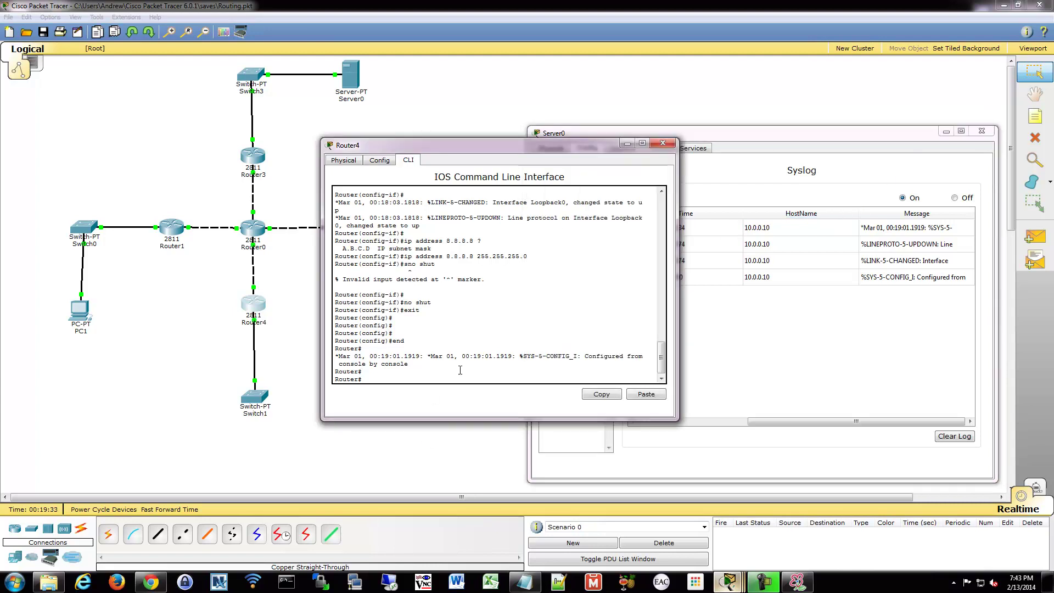
text(show logg)
key(Tab)
key(Return)
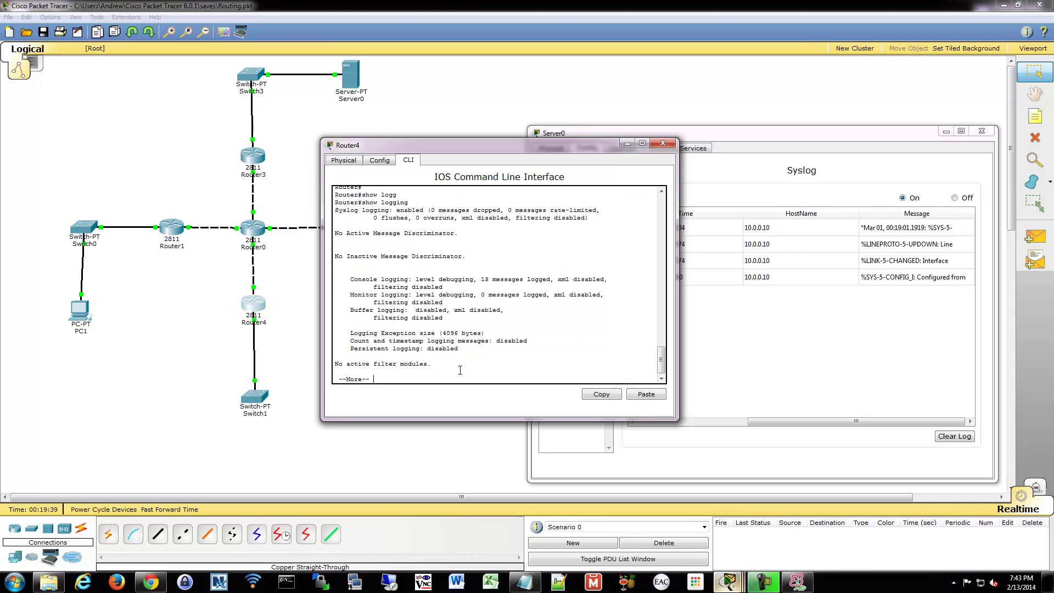
key(Return)
key(Return)
key(Return)
key(Return)
key(Return)
key(Return)
key(Return)
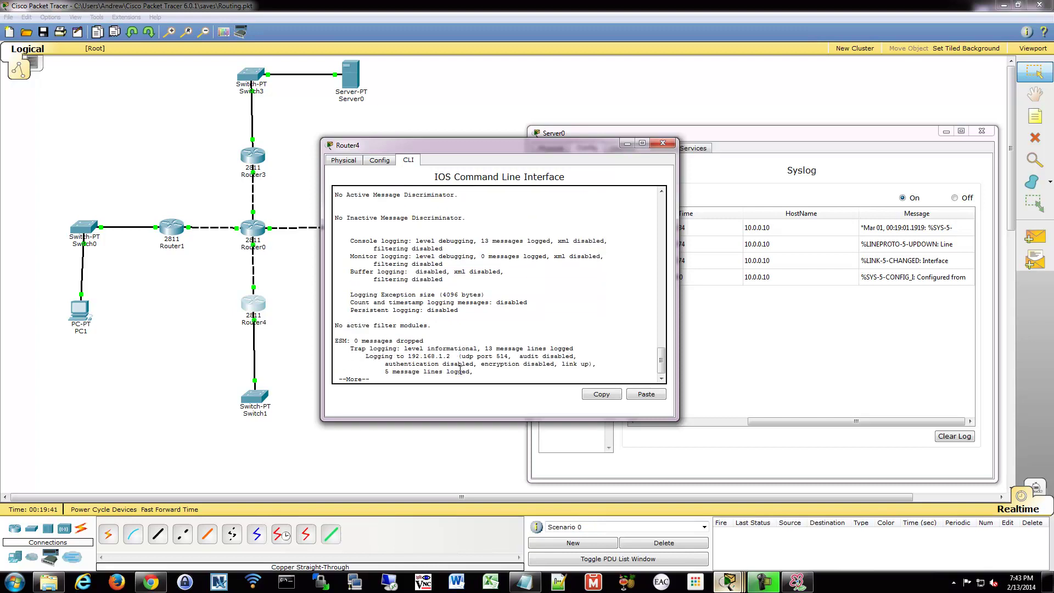
key(Return)
key(Return)
key(Return)
key(Return)
key(Return)
key(Return)
key(Return)
key(Return)
key(Return)
key(Return)
key(Return)
key(Return)
key(Return)
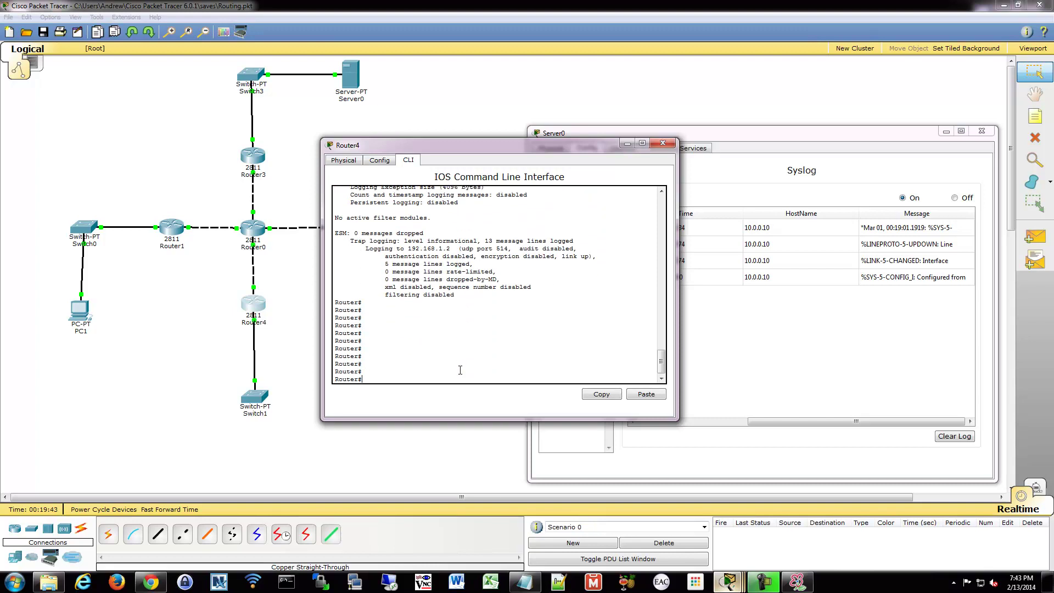
drag(347, 232, 537, 294)
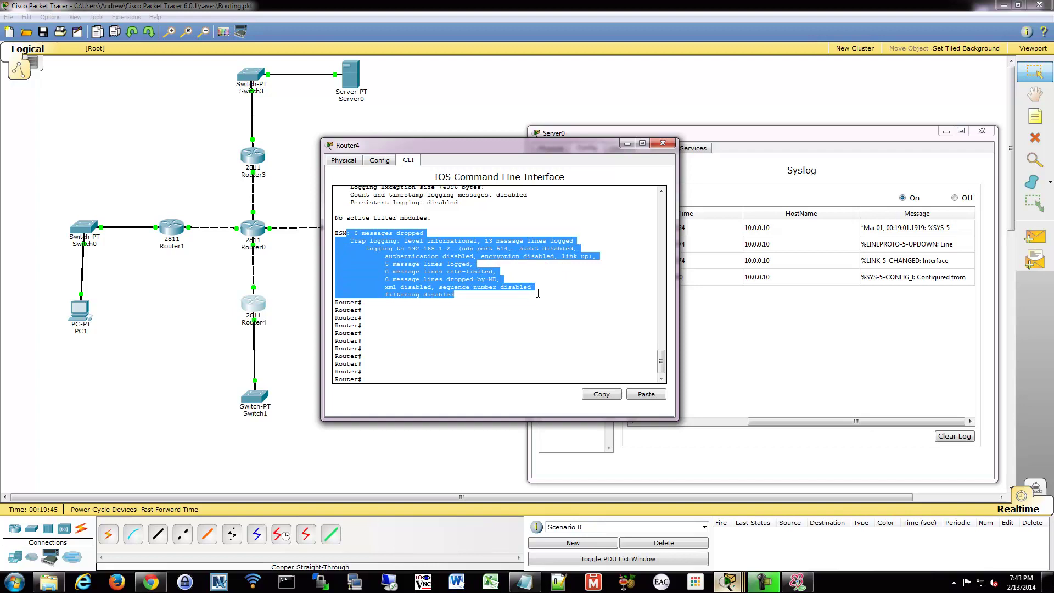
drag(447, 249, 479, 244)
click(516, 292)
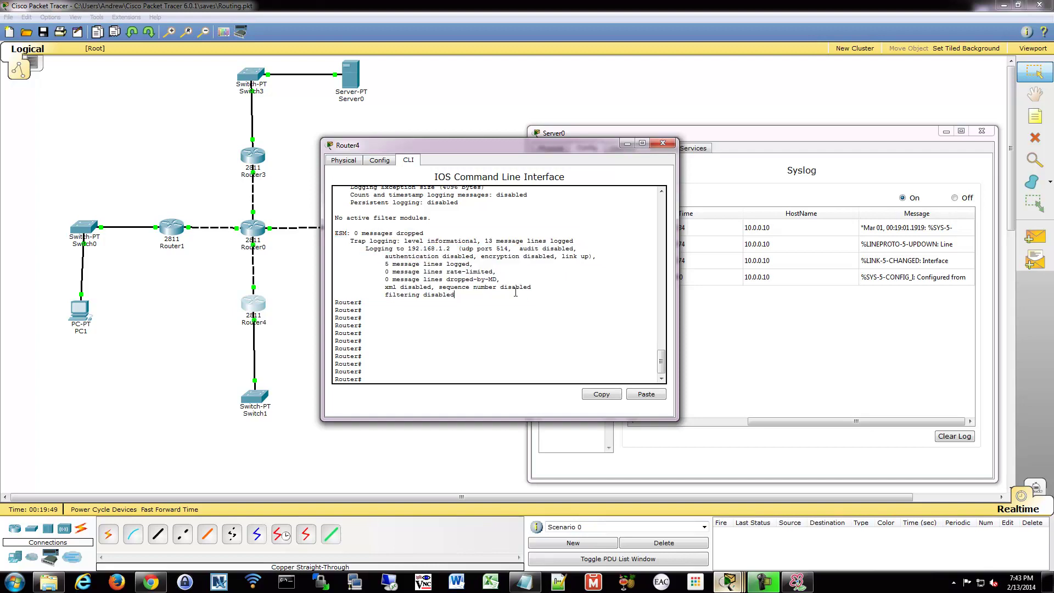